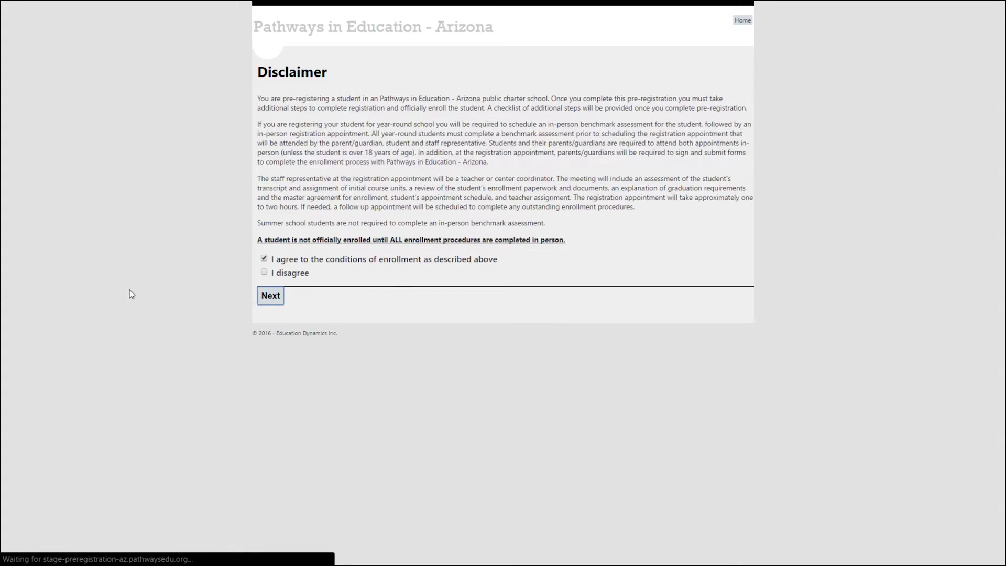
Place the cursor in the Legal First Name field of the Create Student Profile form.
left_click(273, 154)
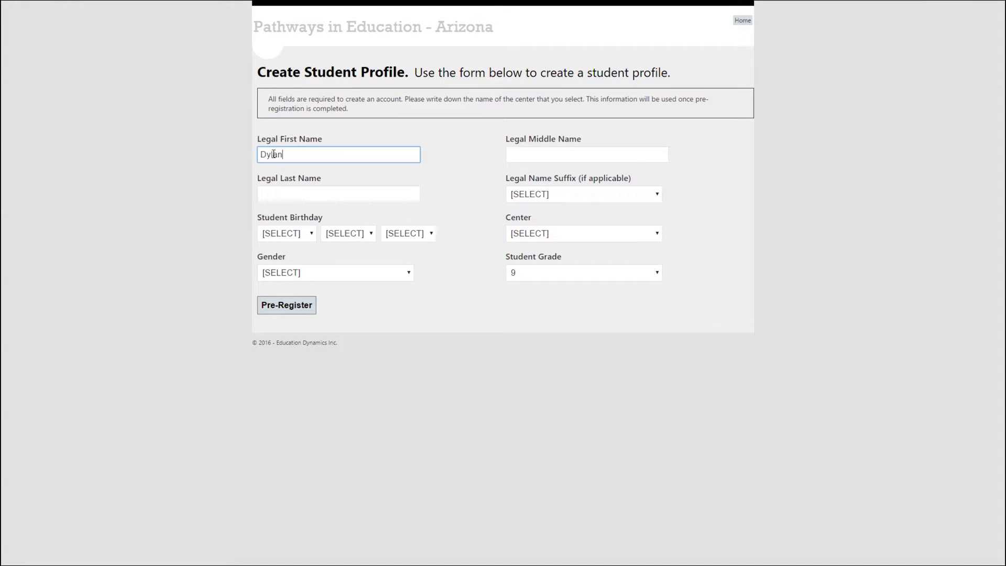
Enter the student's legal first, middle and last names and choose the JR suffix.
key("Tab")
key("Tab")
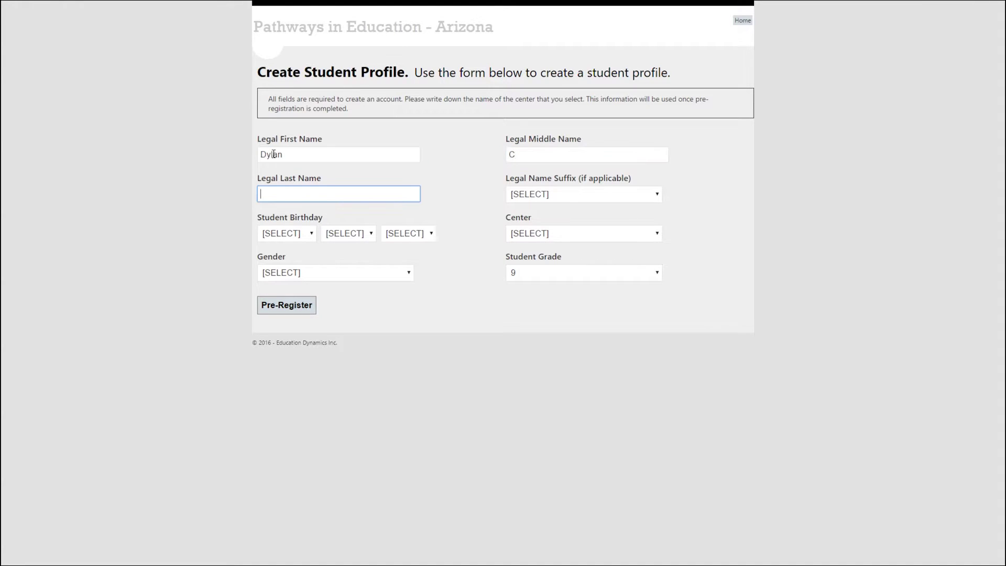
key("Tab")
key("Down")
key("Down")
key("Up")
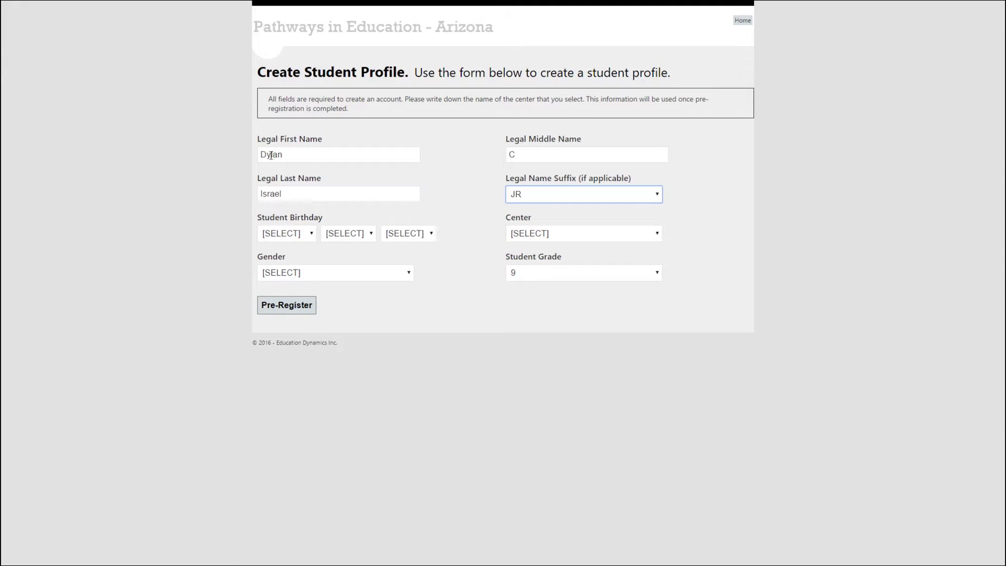
Set the student's birth date to October 25, 2002.
left_click(307, 232)
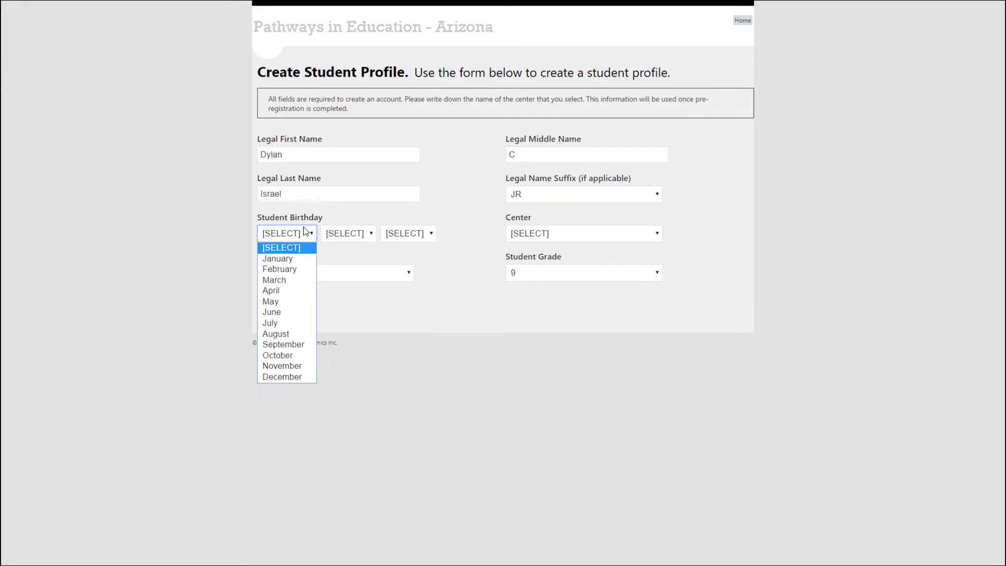
left_click(281, 350)
left_click(367, 237)
scroll(360, 343, "down", 4)
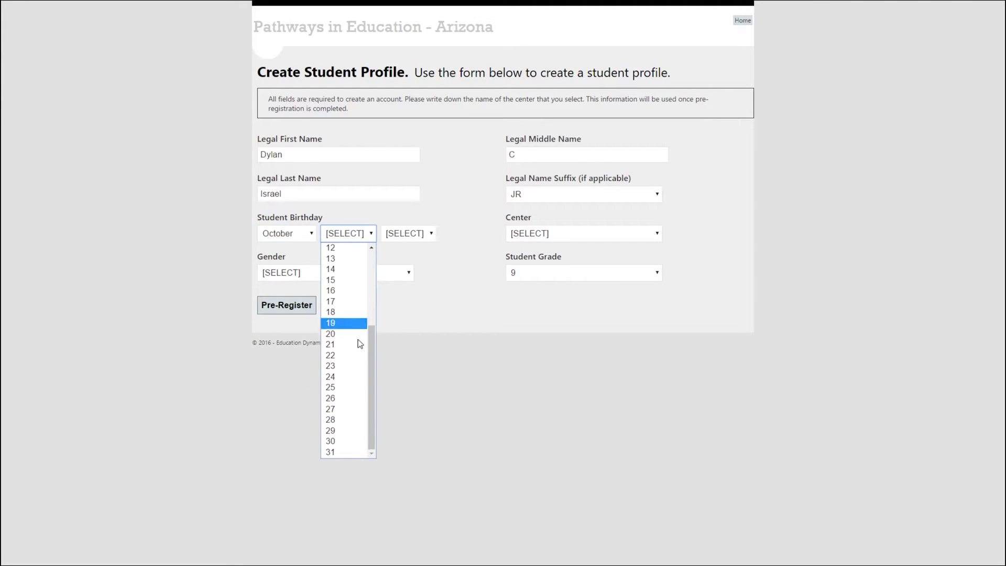
left_click(359, 387)
left_click(409, 234)
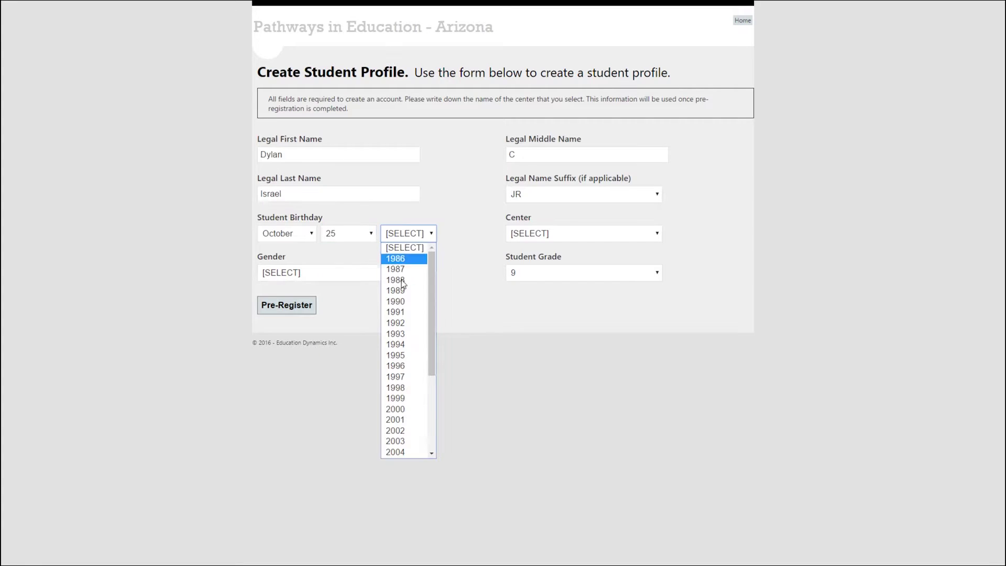
scroll(401, 306, "down", 3)
scroll(400, 306, "up", 4)
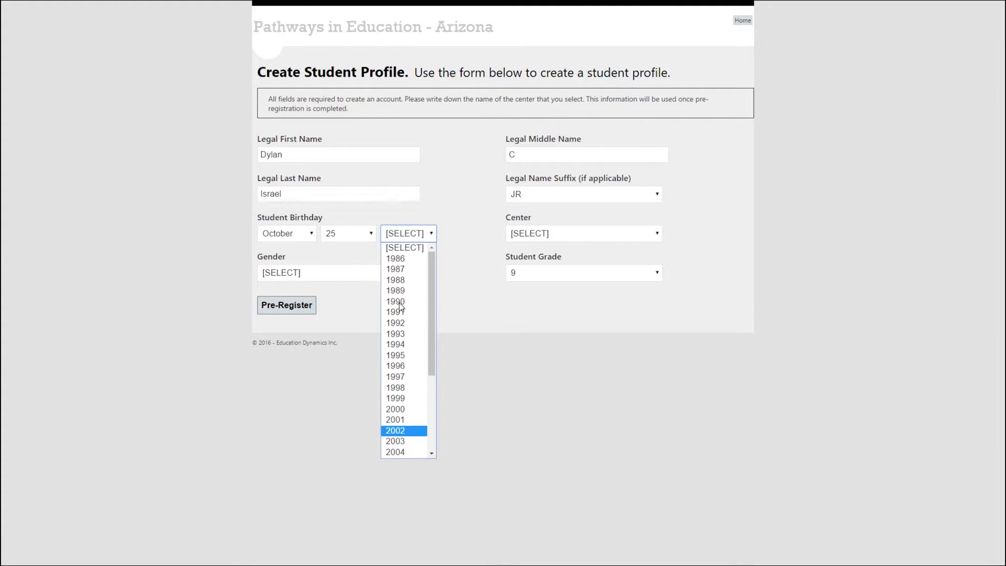
scroll(401, 299, "down", 4)
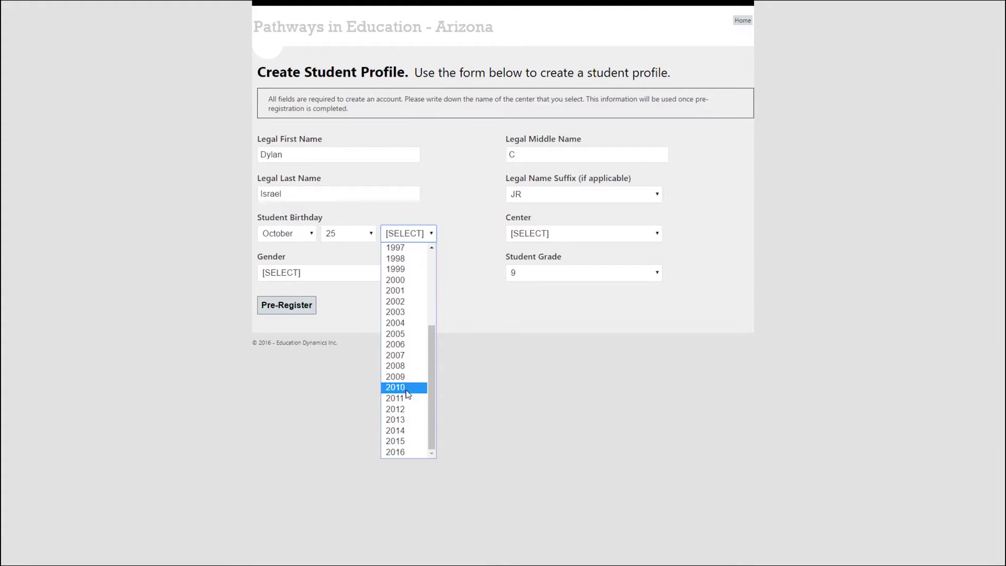
left_click(410, 303)
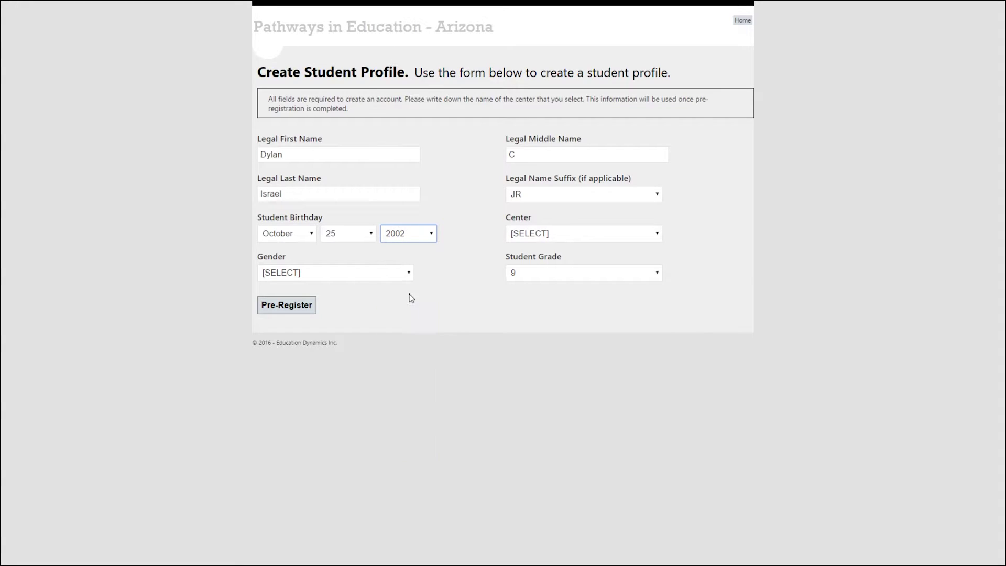
left_click(415, 235)
left_click(492, 225)
Choose the CORONADO center, MALE gender and grade 9, then submit the pre-registration.
left_click(540, 233)
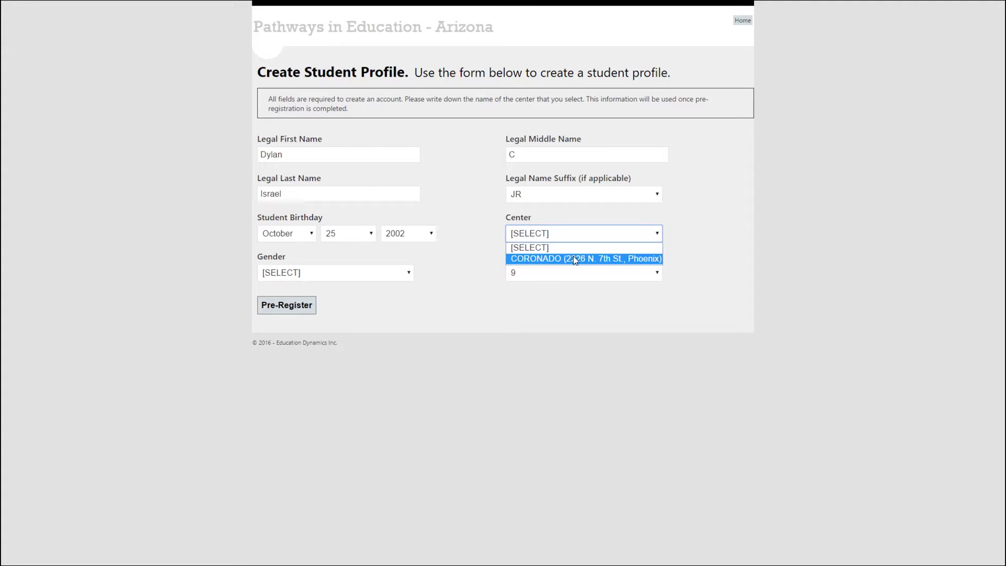
left_click(620, 265)
left_click(332, 278)
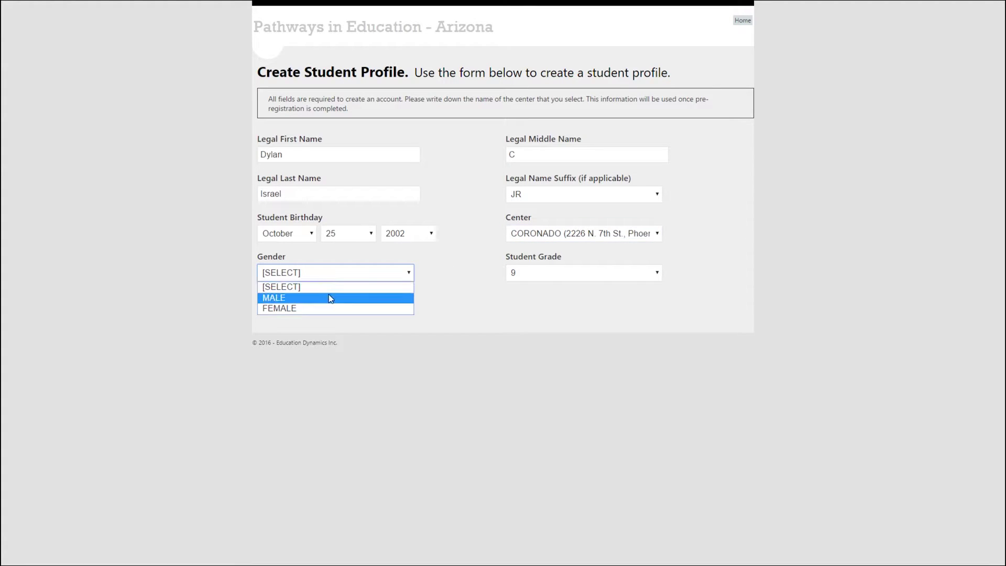
left_click(331, 298)
left_click(518, 280)
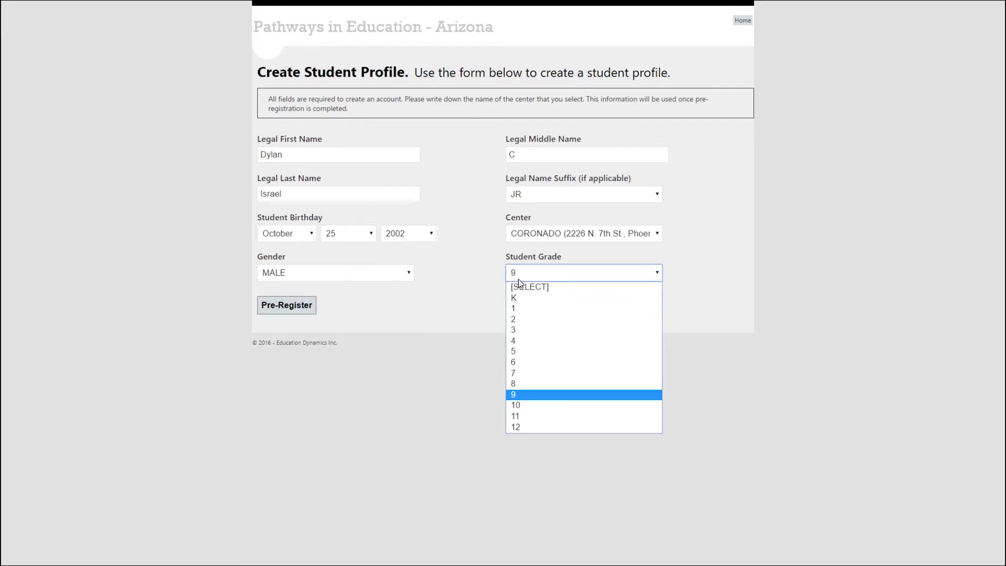
left_click(477, 269)
left_click(283, 307)
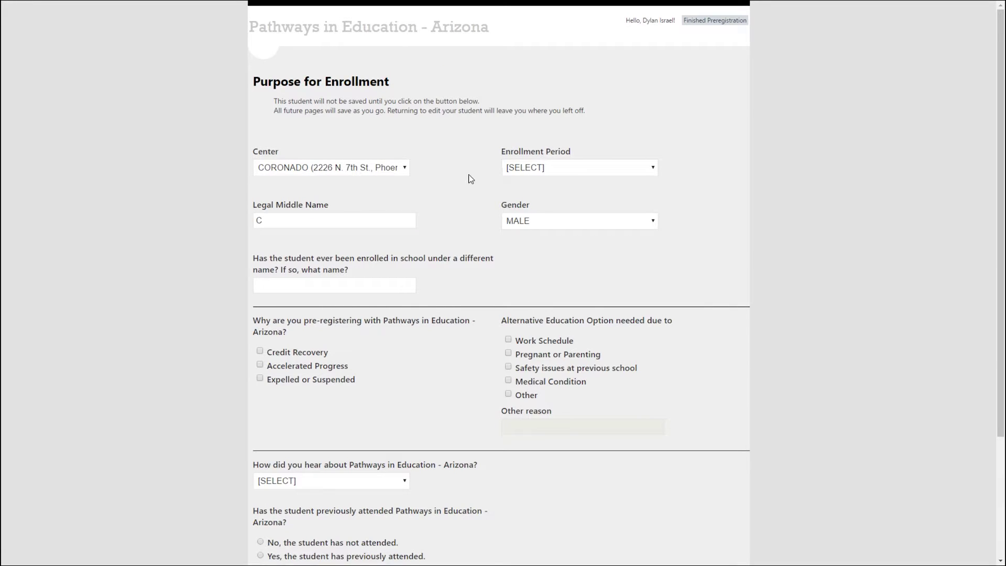
Choose the Summer 2016-2017 enrollment period and answer No to the previous-name question.
left_click(534, 170)
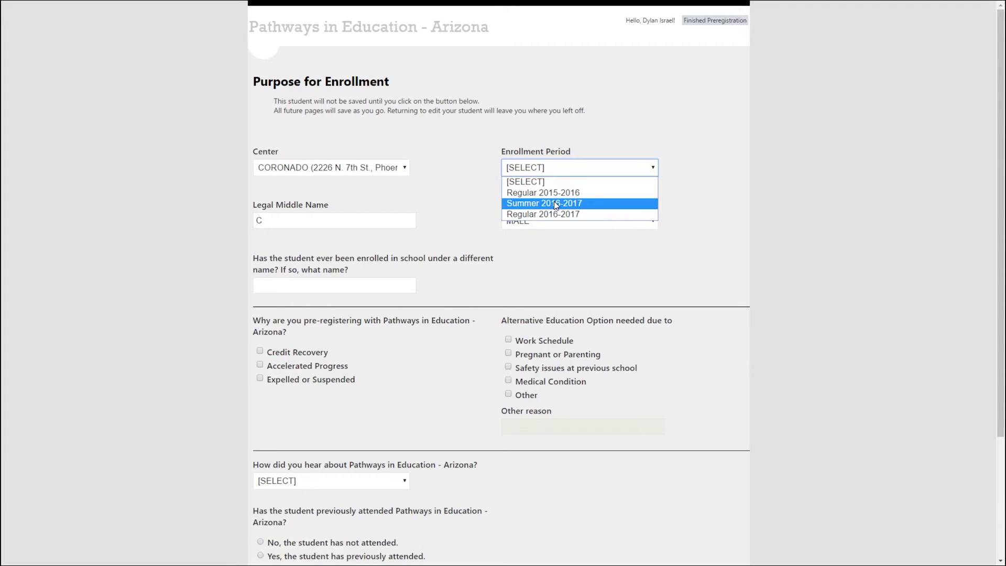
left_click(556, 205)
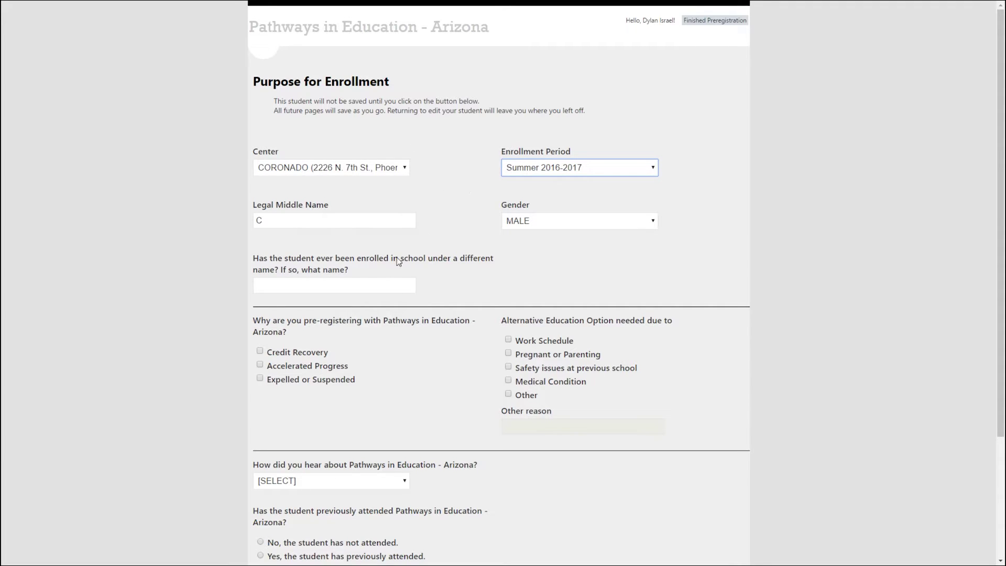
left_click(350, 284)
type("No")
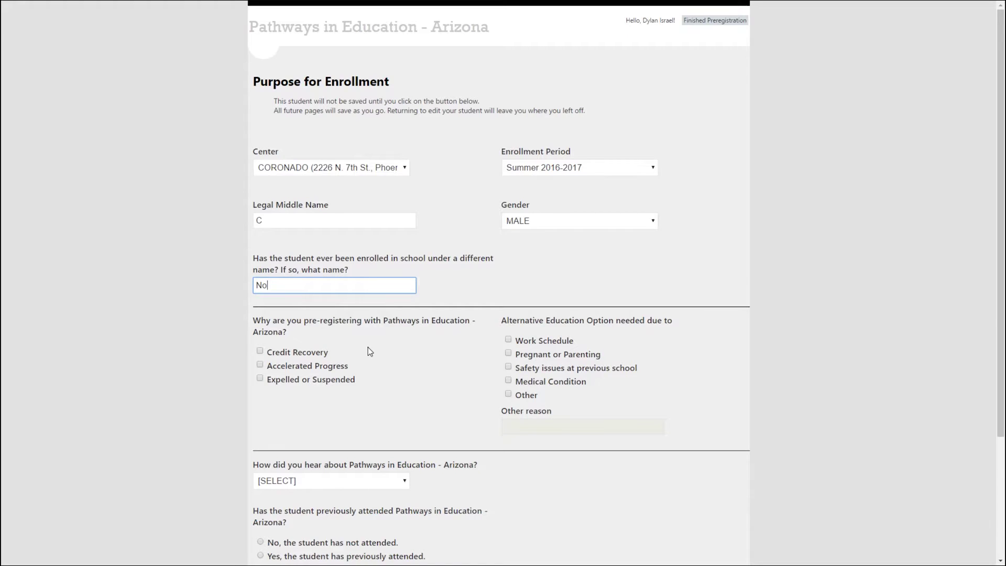
scroll(368, 349, "down", 3)
Select Credit Recovery, heard via Employee, not previously attended, signed referral Yes, and submit.
left_click(260, 193)
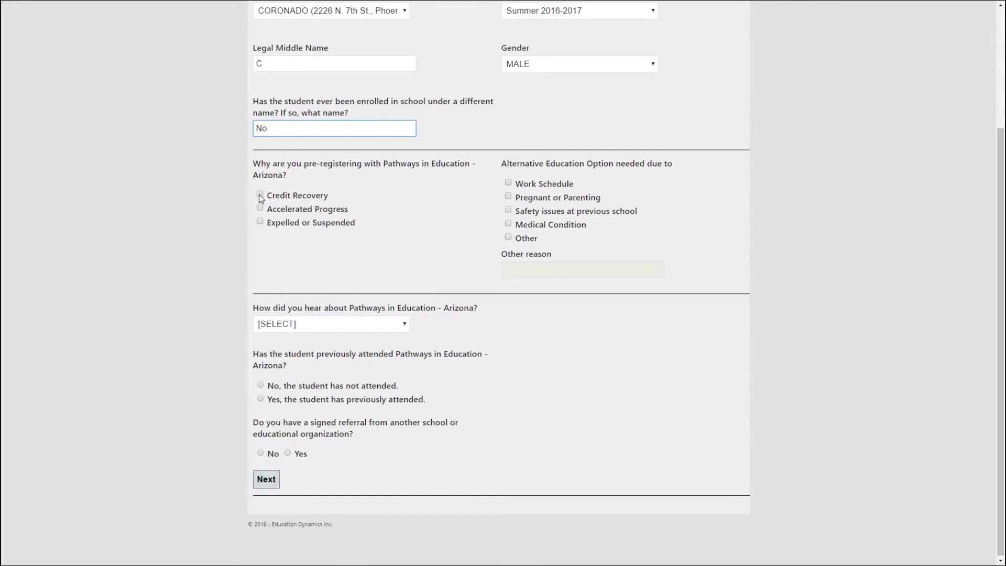
left_click(354, 322)
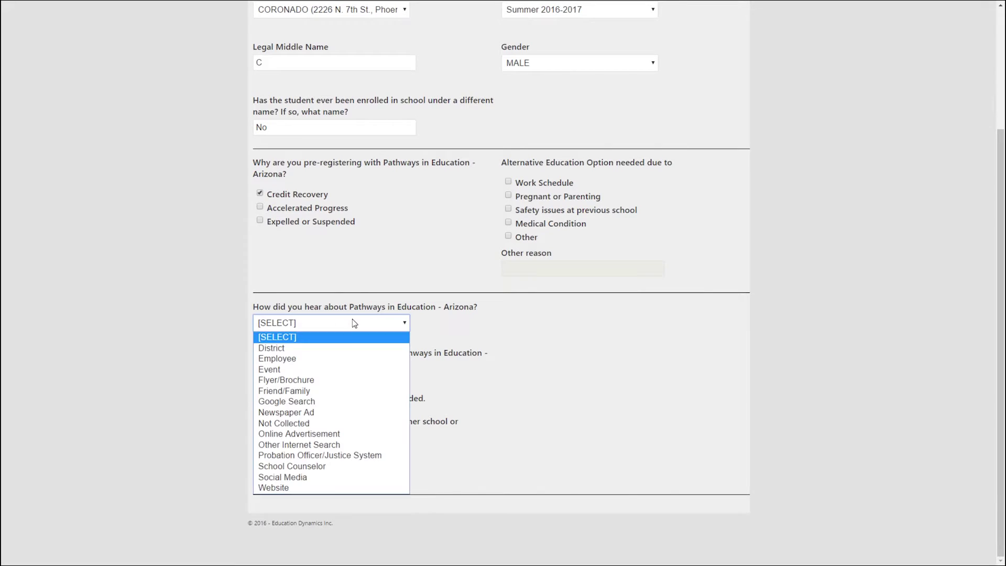
left_click(339, 359)
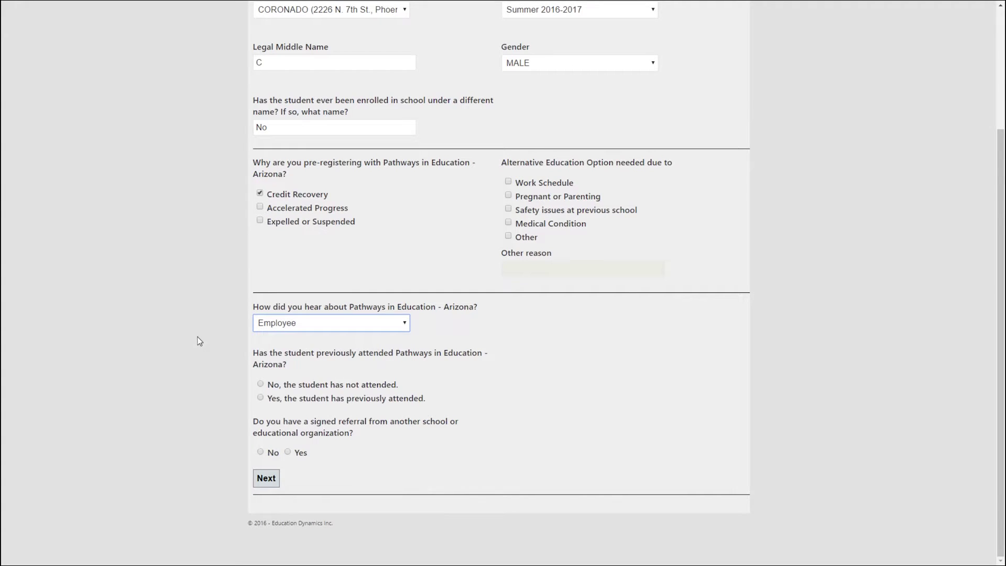
left_click(261, 385)
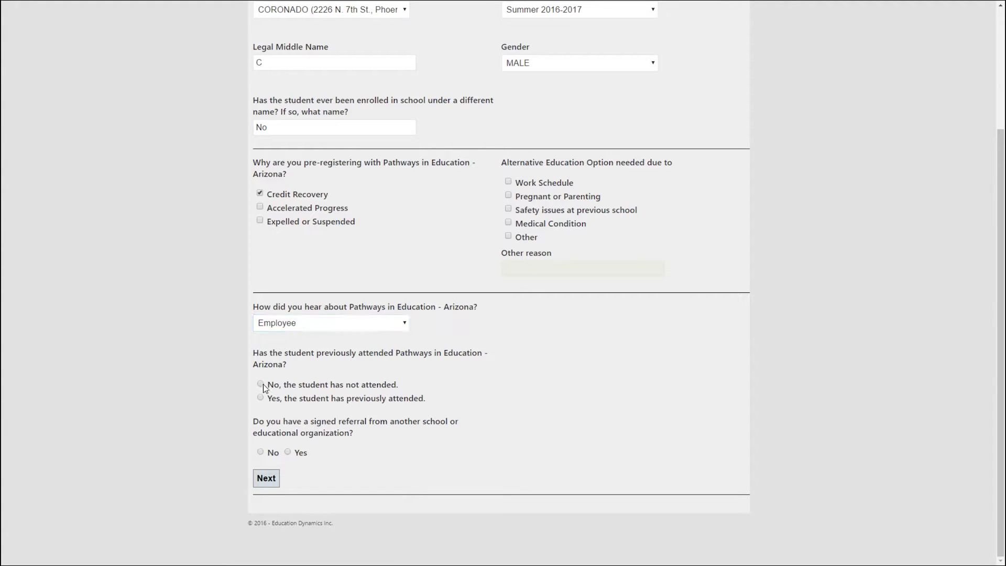
left_click(288, 452)
left_click(266, 479)
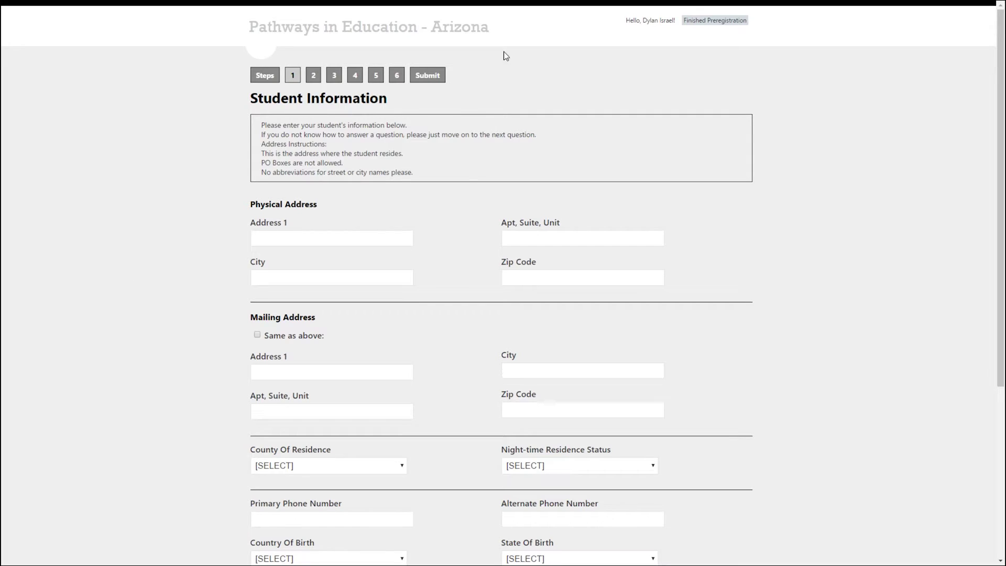
Enter the student's street address, city and zip code.
left_click(315, 236)
type("1")
type("0")
key("BackSpace")
key("BackSpace")
type("111 1at Street")
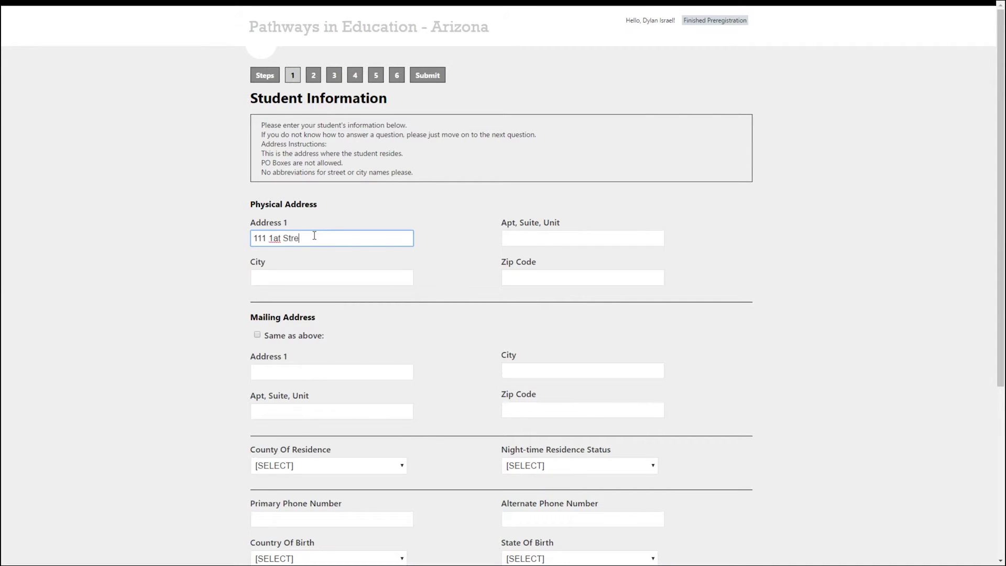
key("BackSpace")
key("BackSpace")
key("BackSpace")
key("BackSpace")
key("BackSpace")
key("BackSpace")
key("BackSpace")
key("BackSpace")
key("BackSpace")
type("st Street")
key("Tab")
key("Tab")
type("Ca")
key("BackSpace")
key("BackSpace")
type("AZ")
key("Tab")
type("99999")
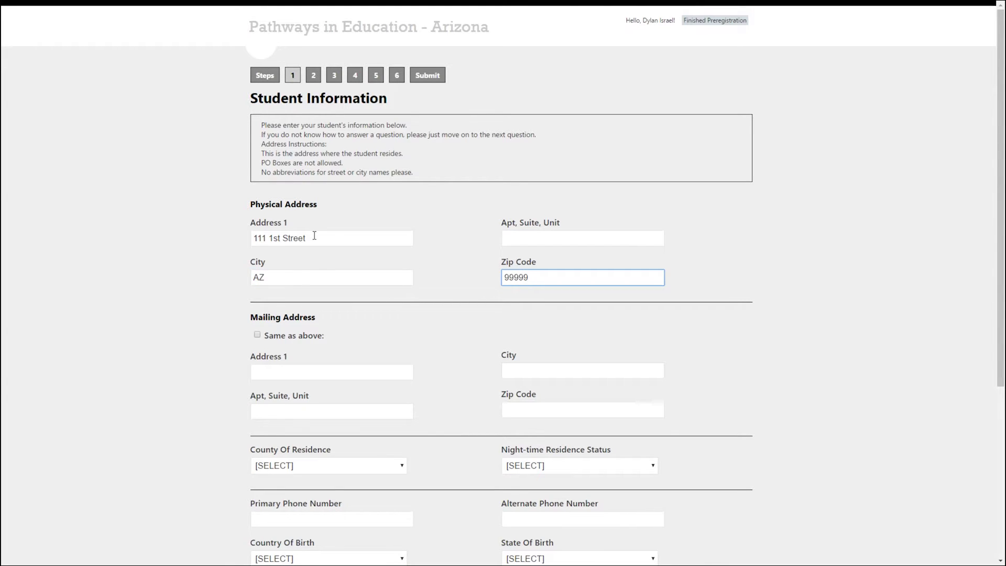
Make the mailing address same as physical, county LA PAZ COUNTY, night-time residence AT A CAMPSITE.
left_click(257, 334)
scroll(163, 291, "down", 3)
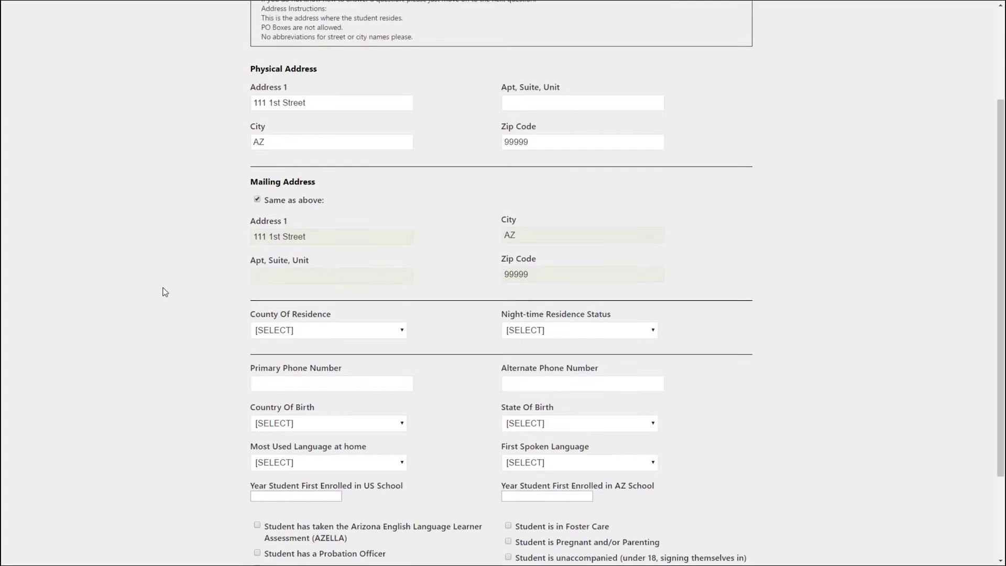
scroll(165, 292, "down", 2)
left_click(368, 256)
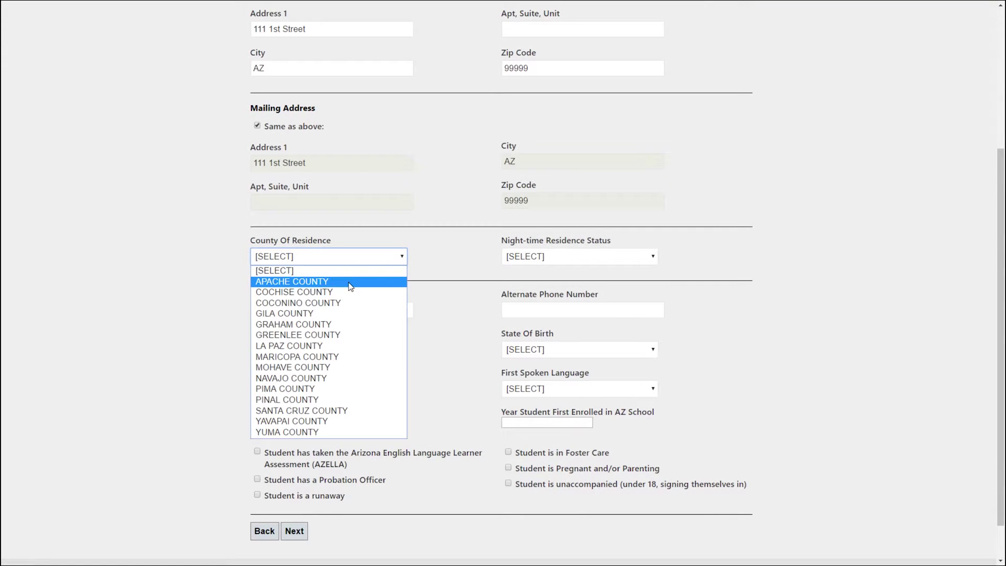
left_click(341, 342)
left_click(567, 257)
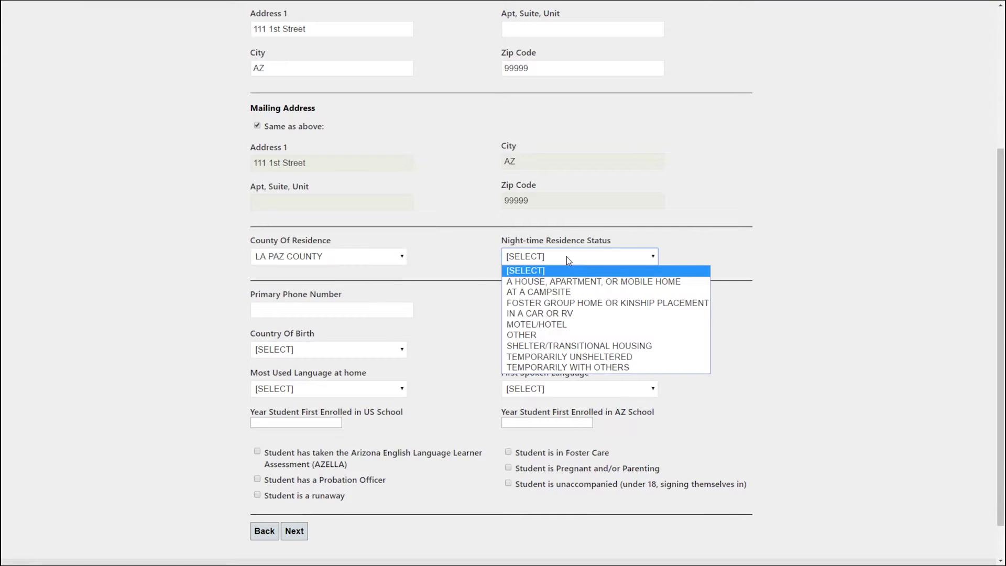
left_click(556, 292)
Enter the student's primary phone number.
left_click(270, 308)
type("999) 999-9999")
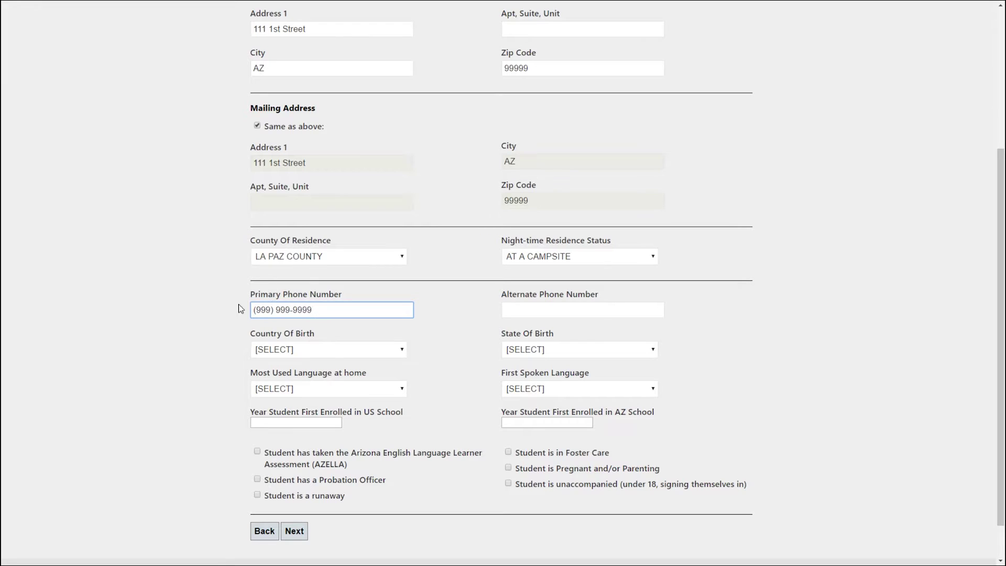
left_click(331, 353)
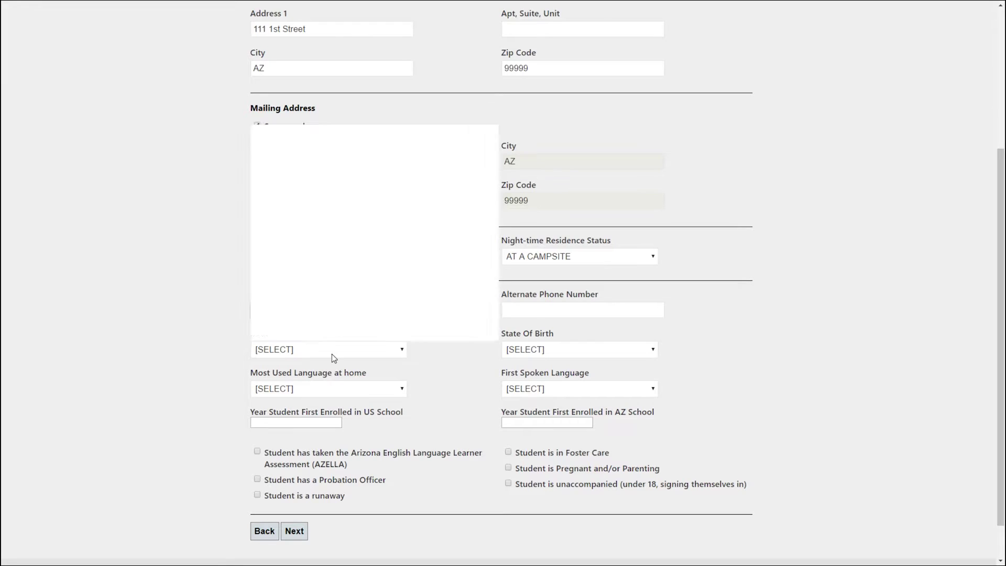
Set birthplace to California, United States of America, and both language fields to ALBANIAN.
left_click(338, 143)
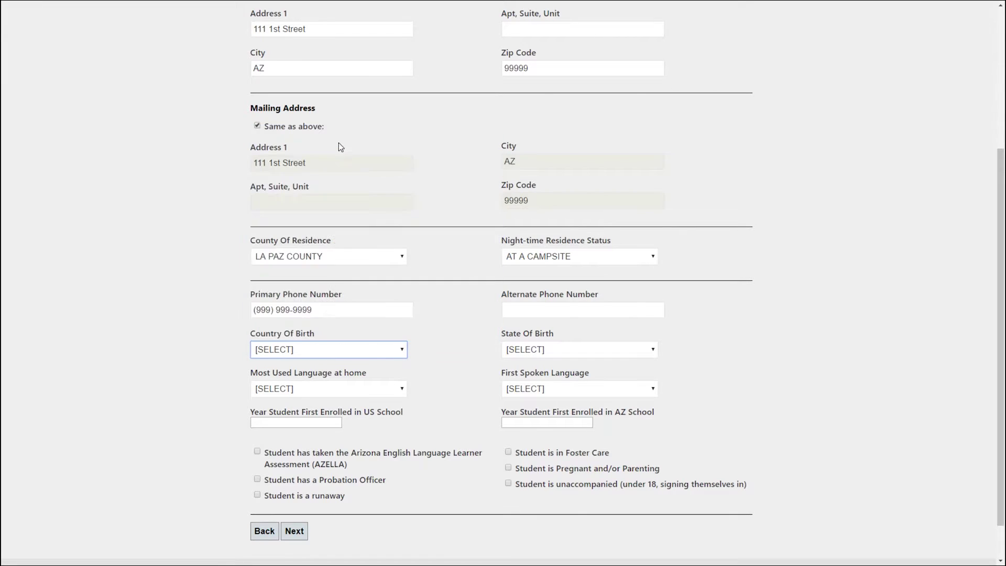
left_click(520, 351)
left_click(574, 136)
scroll(427, 325, "down", 1)
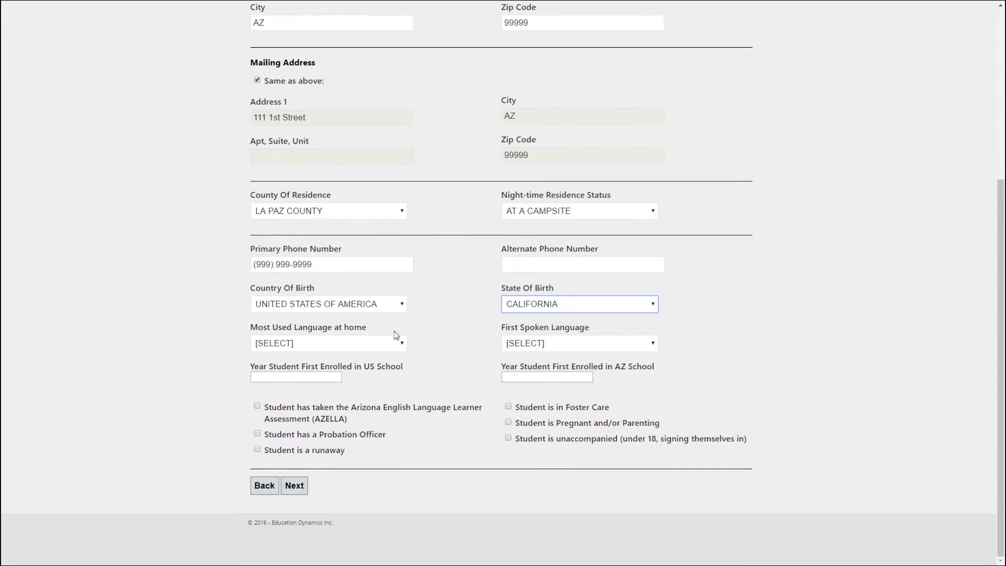
left_click(335, 343)
left_click(326, 135)
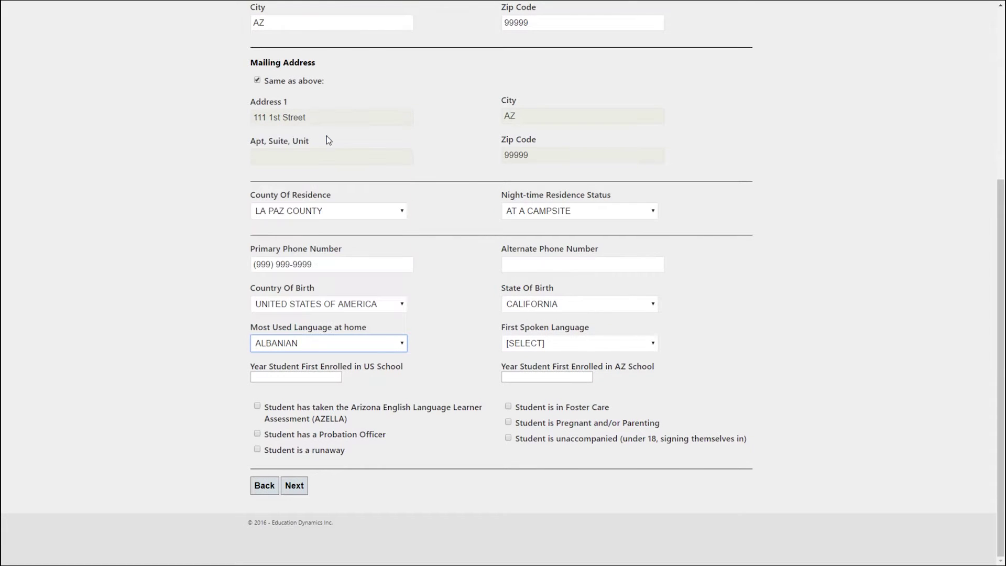
left_click(606, 344)
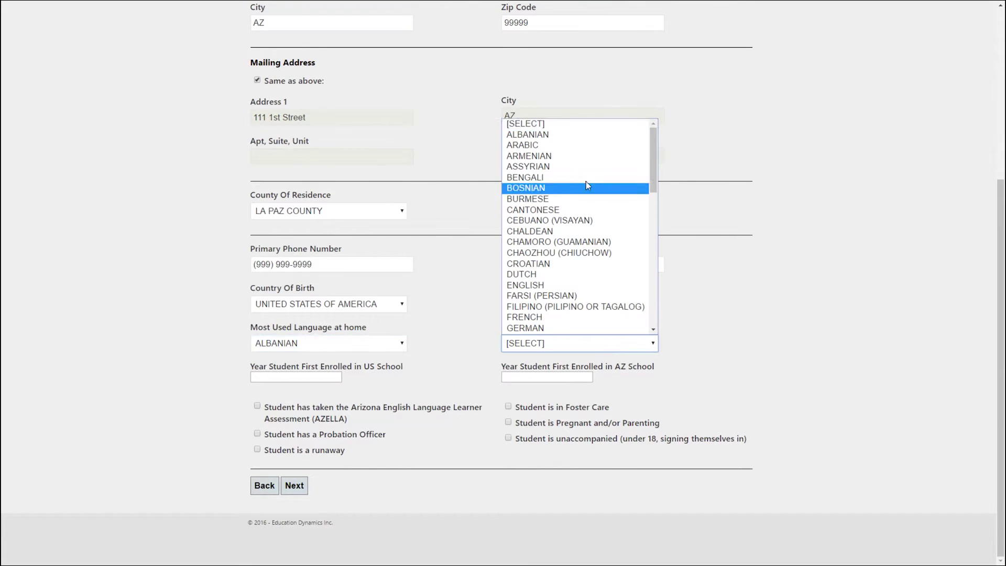
left_click(579, 134)
Set first US enrollment to 05/01/2013 and first AZ enrollment to 05/04/2016, then save.
left_click(320, 378)
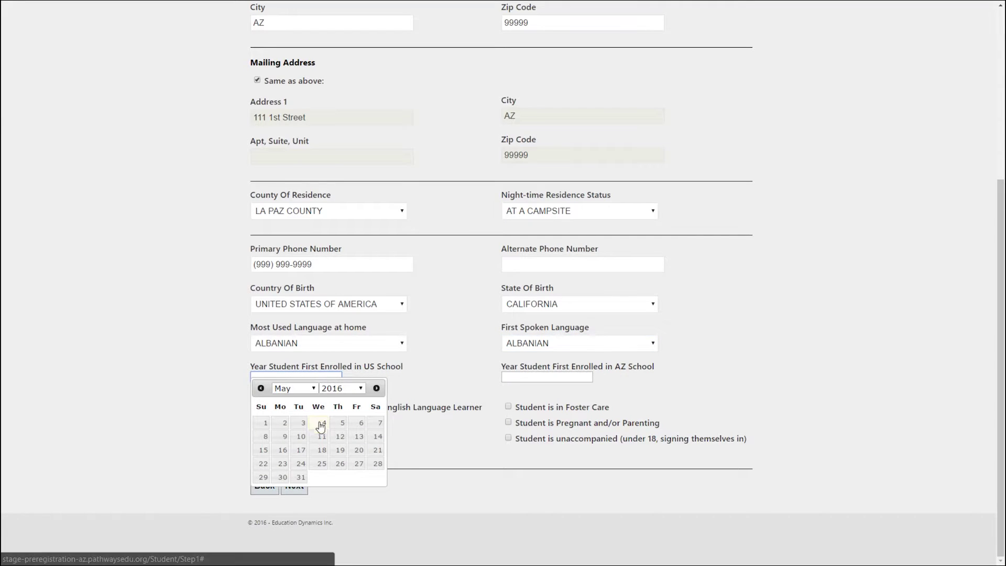
left_click(333, 388)
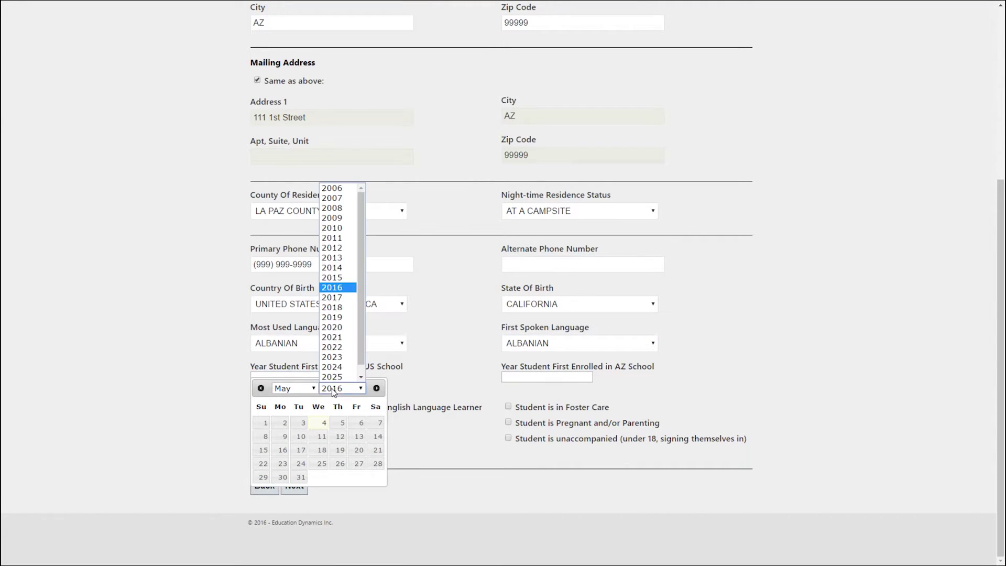
left_click(336, 260)
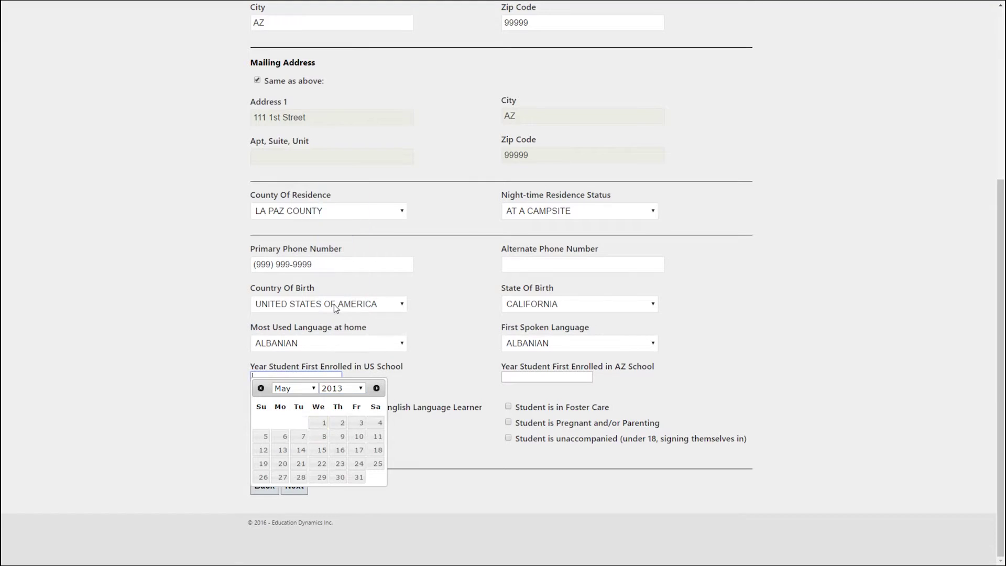
left_click(321, 422)
left_click(528, 376)
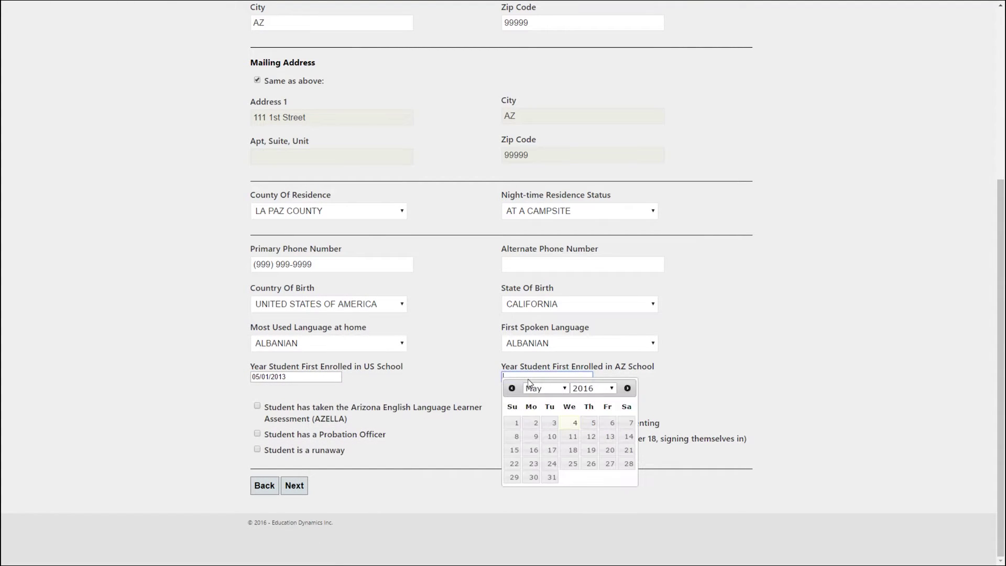
left_click(569, 423)
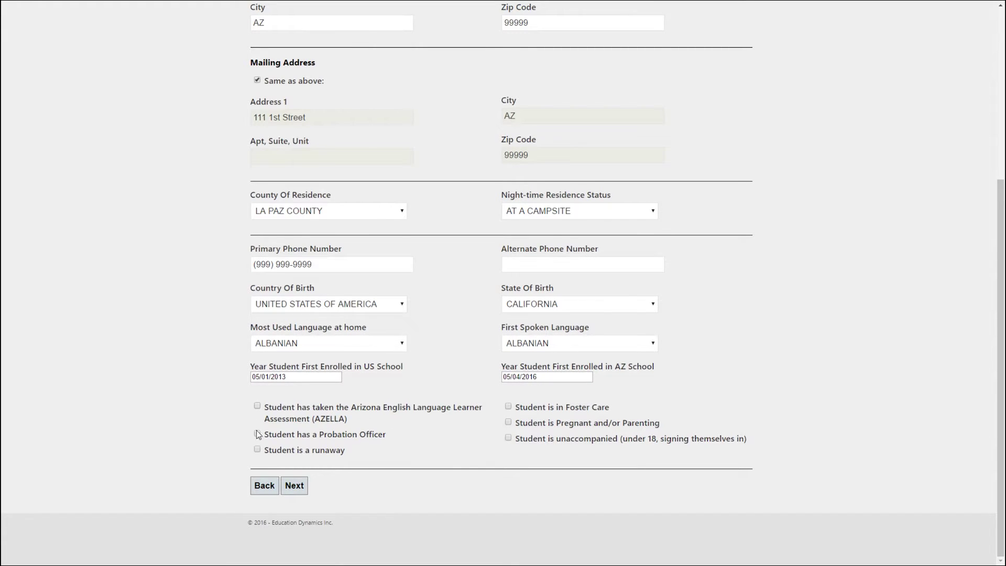
left_click(295, 487)
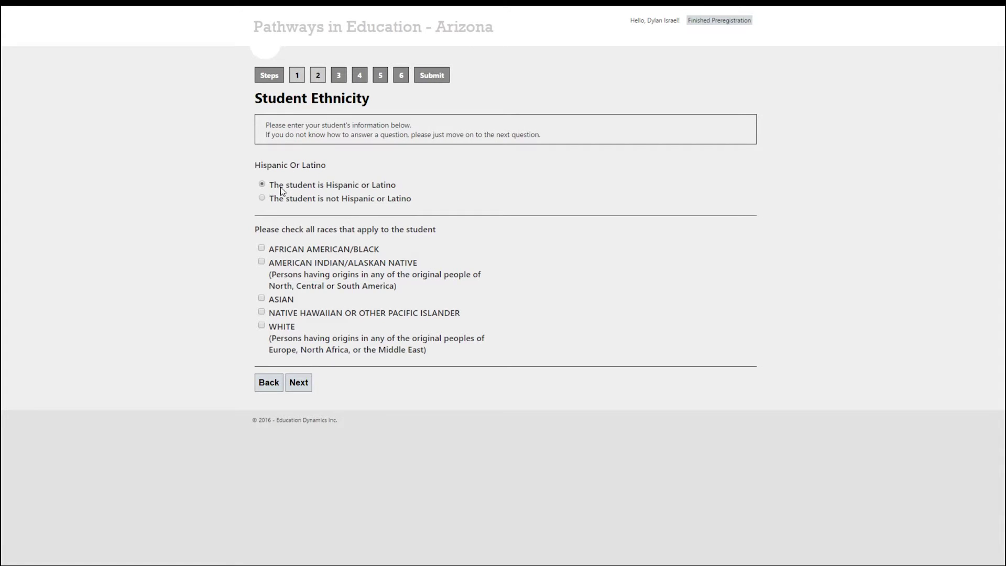
Mark the student as ASIAN, then set previous district Agua Fria Union and MILLENNIUM HIGH SCHOOL.
left_click(261, 300)
left_click(302, 381)
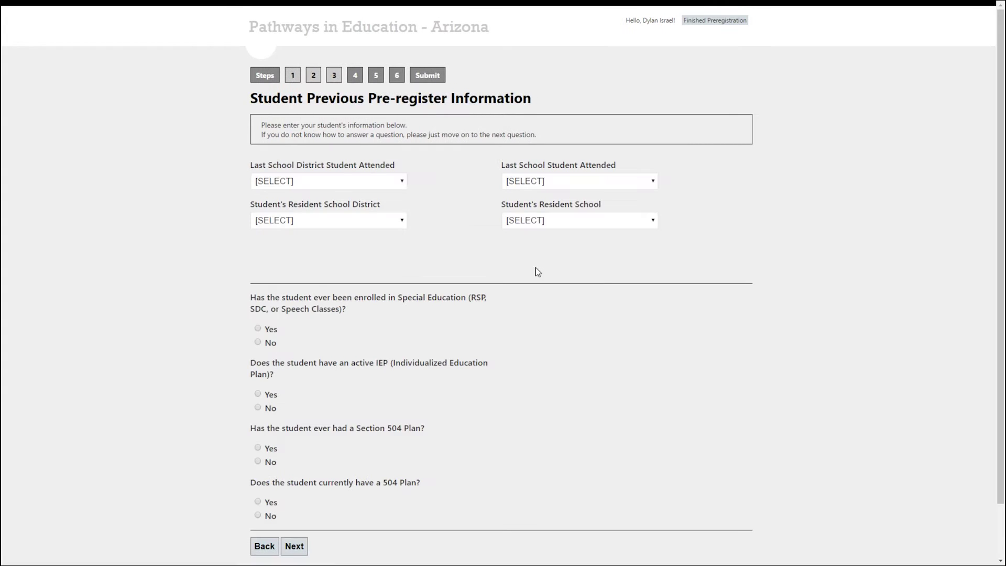
left_click(350, 182)
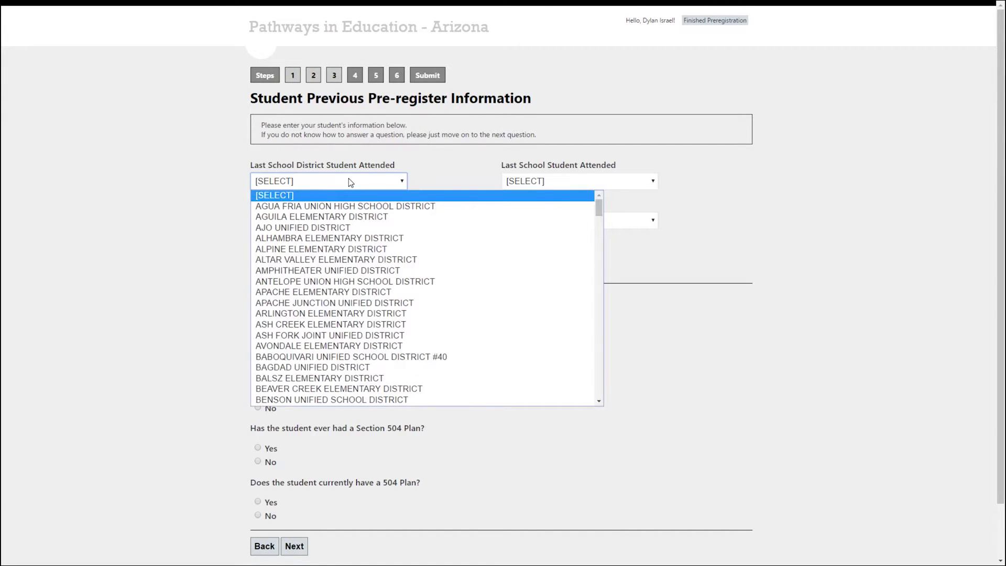
left_click(350, 182)
key("Down")
left_click(529, 181)
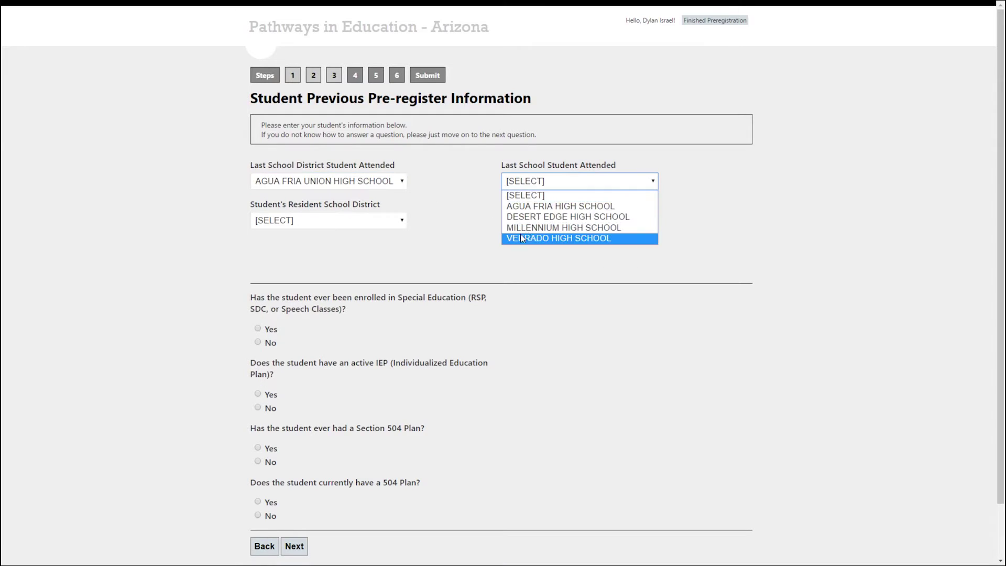
left_click(537, 226)
Set the resident district to AJO UNIFIED DISTRICT and resident school to AJO ELEMENTARY SCHOOL.
left_click(537, 221)
left_click(533, 234)
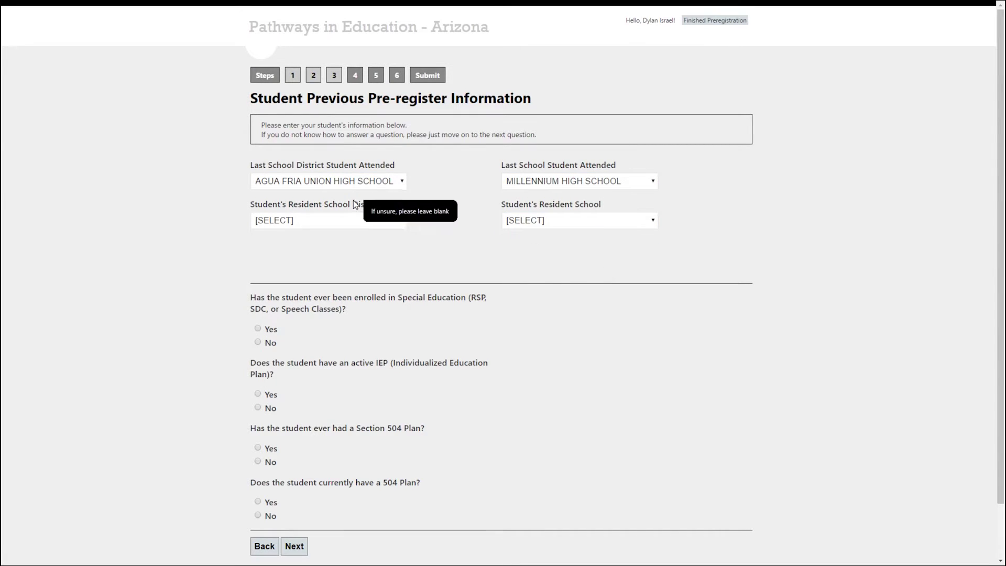
left_click(351, 220)
left_click(582, 220)
left_click(582, 220)
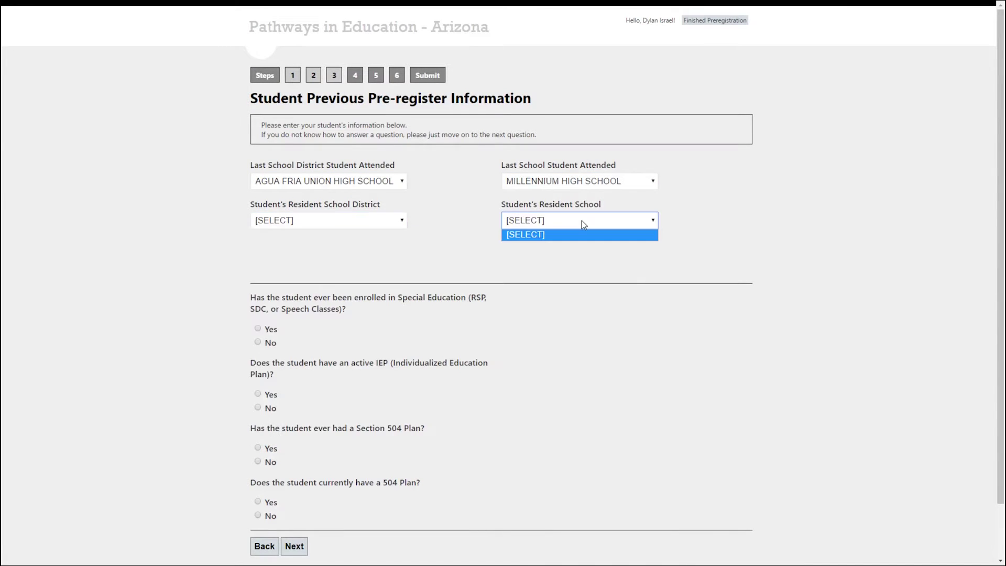
left_click(395, 220)
left_click(367, 267)
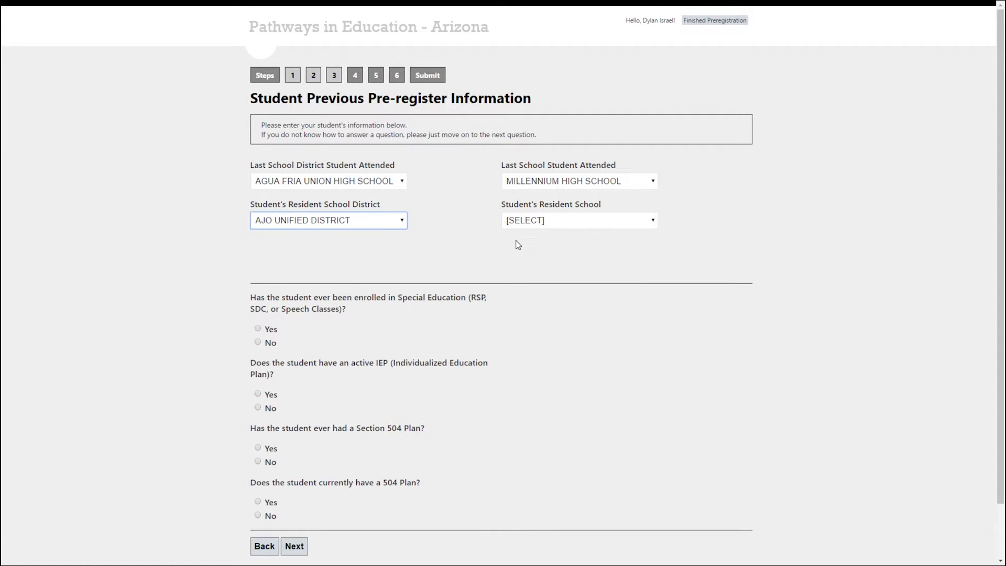
left_click(542, 222)
left_click(548, 246)
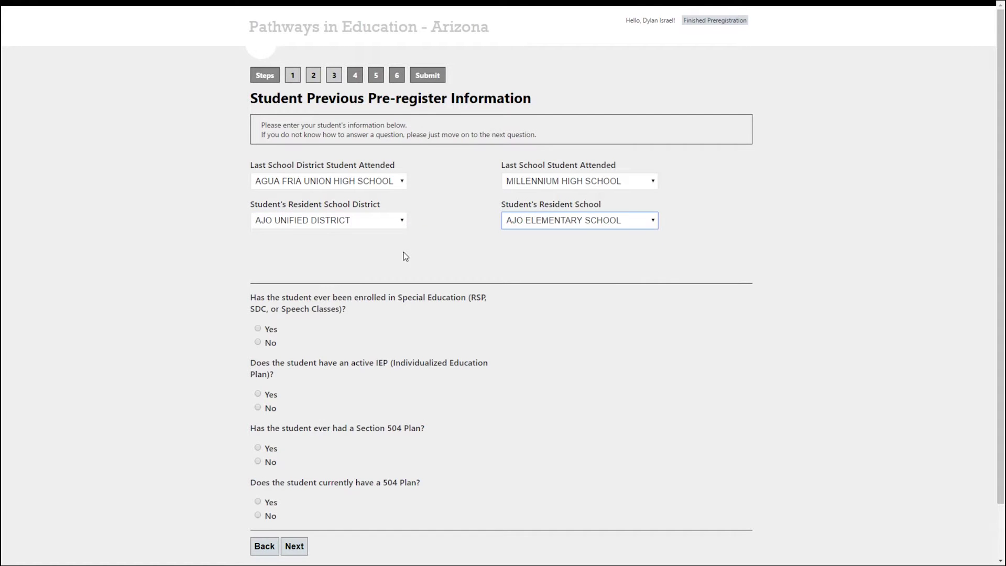
Answer No to the special-education, IEP and 504 Plan questions and continue.
scroll(406, 252, "down", 2)
left_click(258, 343)
left_click(258, 347)
left_click(257, 401)
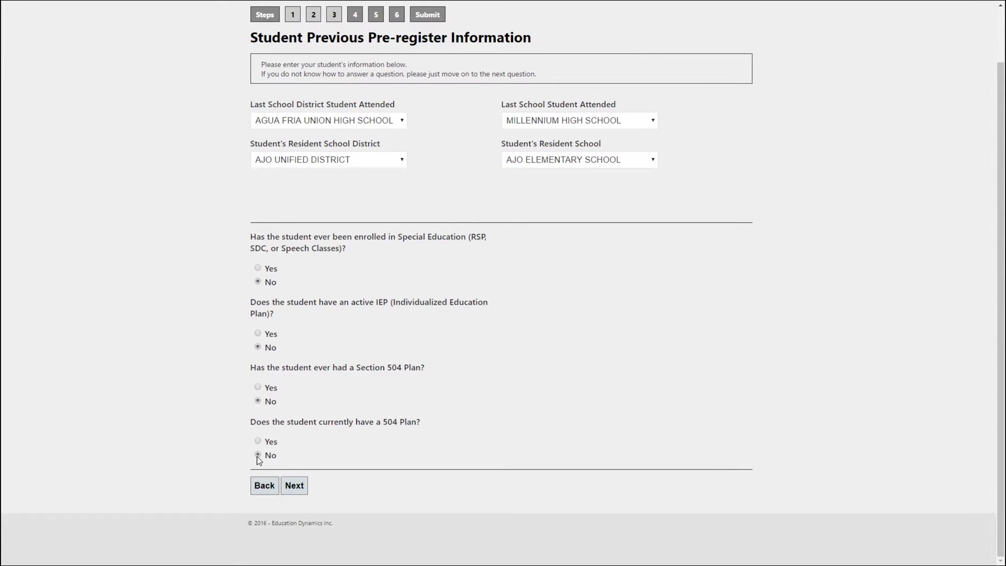
left_click(299, 488)
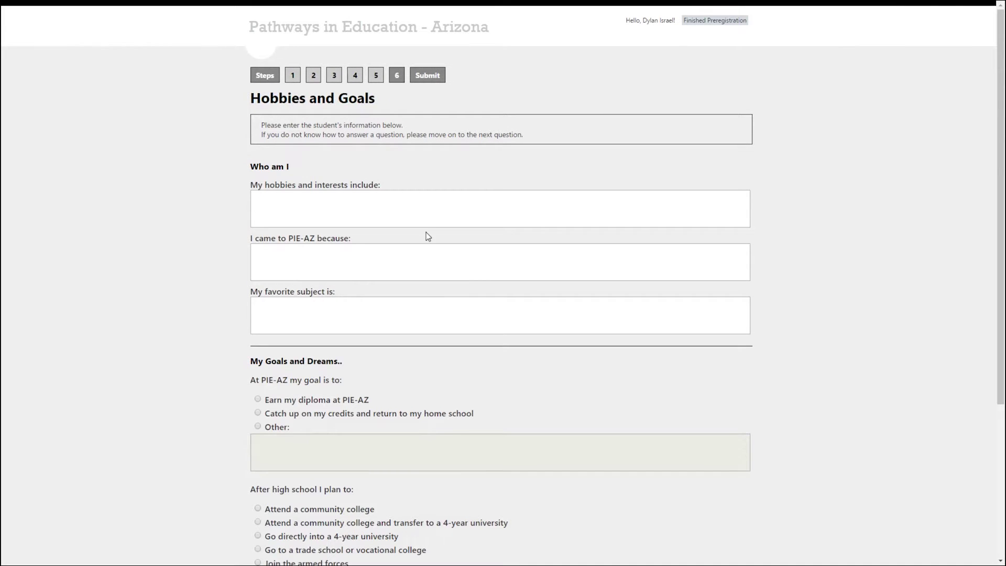
Enter hobbies 'Video games', reason 'To catch up on credits' and favorite subject 'Math'.
left_click(421, 226)
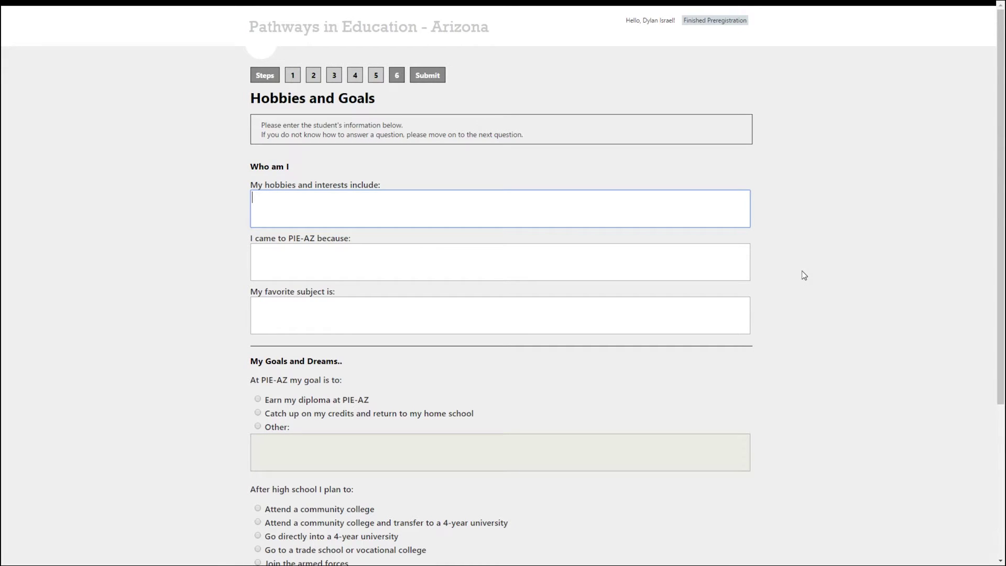
type("Video g")
key("BackSpace")
type("games")
key("Tab")
type("To c")
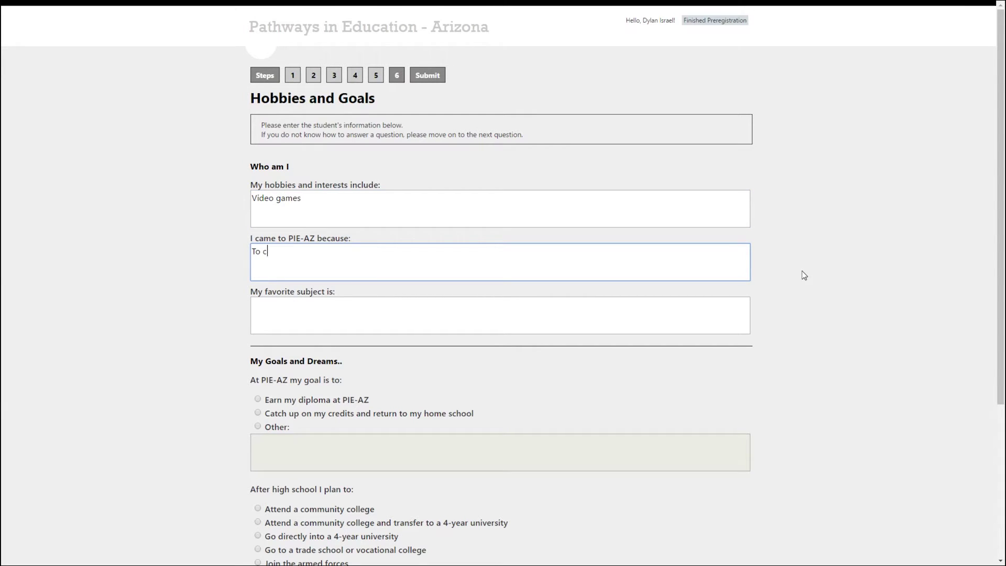
type("atch up on credits")
key("Tab")
type("Math")
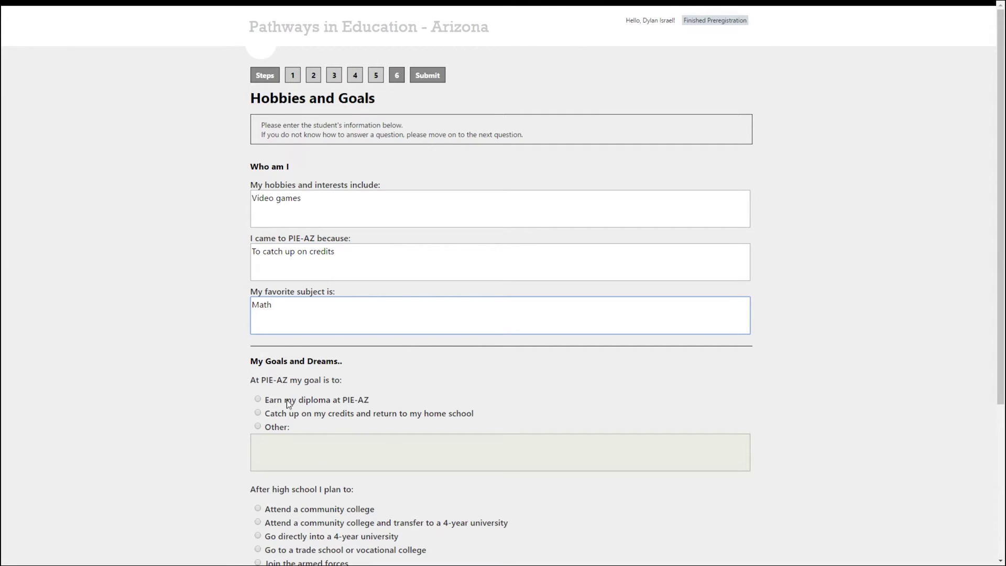
Choose the diploma at PIE-AZ goal, enter career goal 'Work for myself.' and continue.
left_click(257, 399)
scroll(197, 370, "down", 2)
scroll(195, 370, "down", 2)
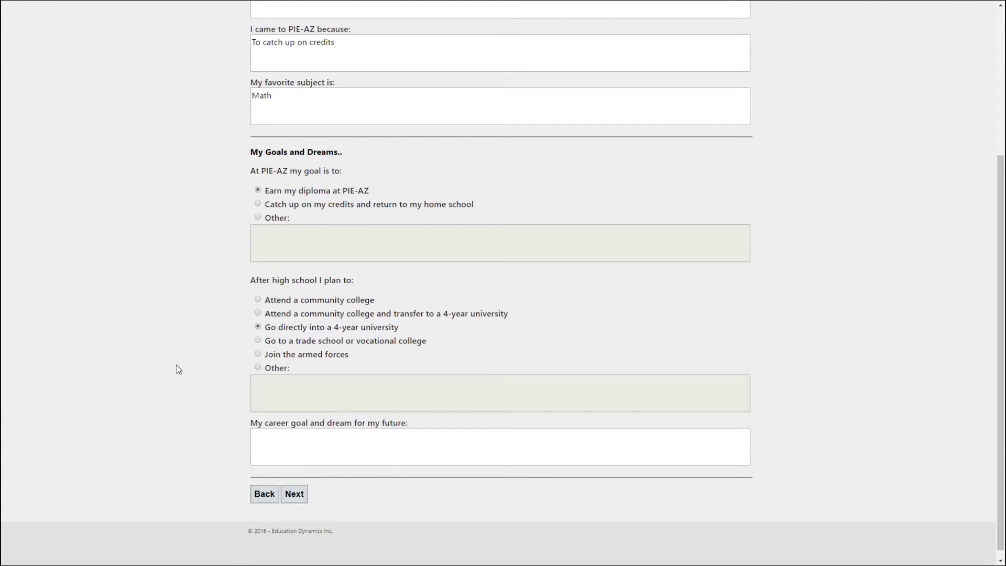
left_click(288, 439)
type("Work for my")
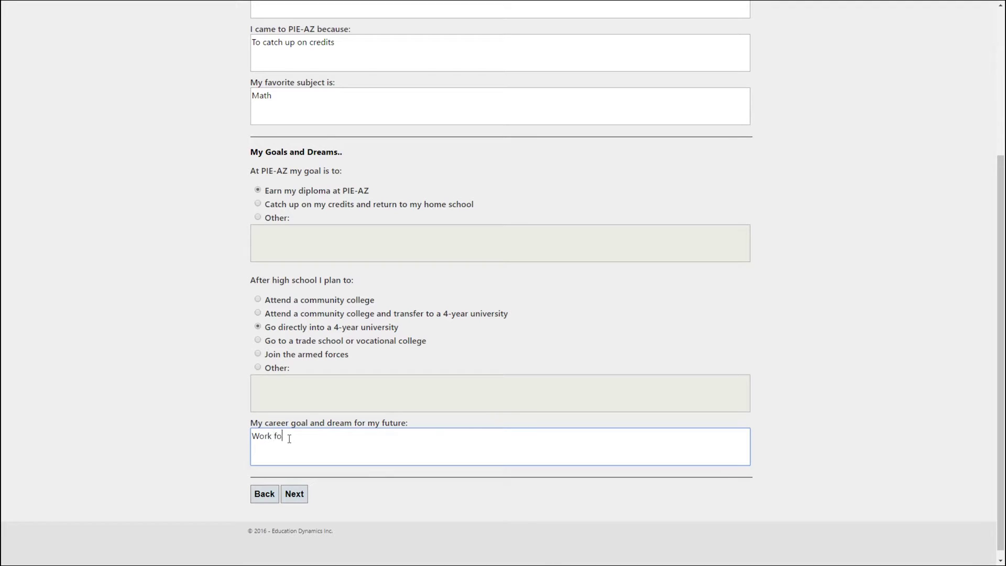
type("self.")
left_click(296, 499)
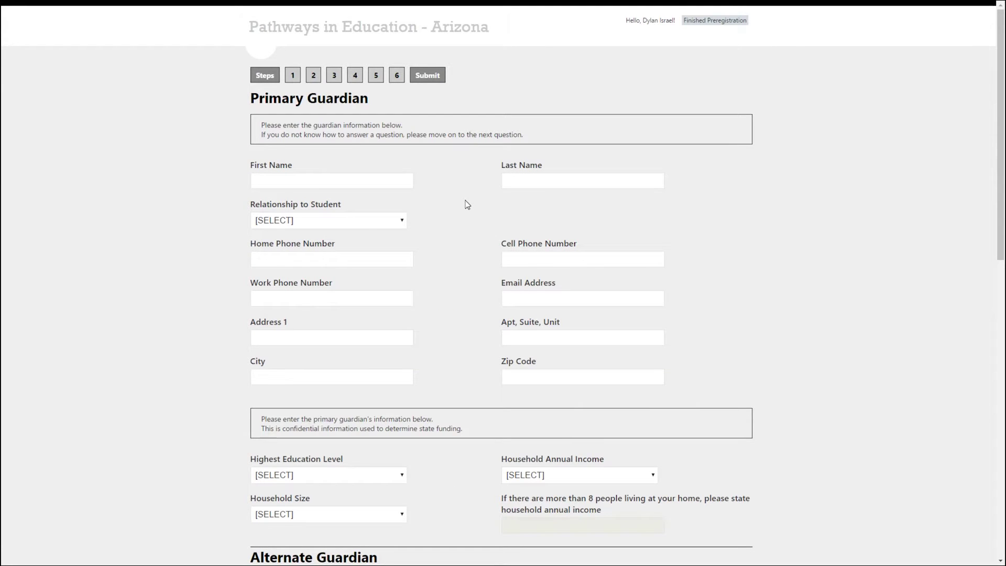
Enter the guardian's first and last names, relationship AUNT, and home phone number.
left_click(366, 187)
type("D")
key("BackSpace")
type("Parent")
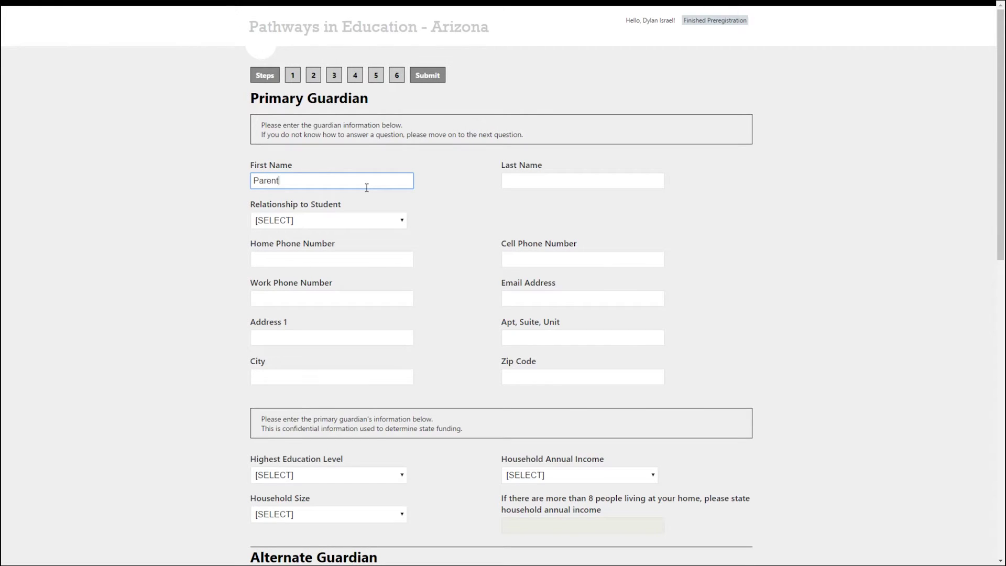
key("Tab")
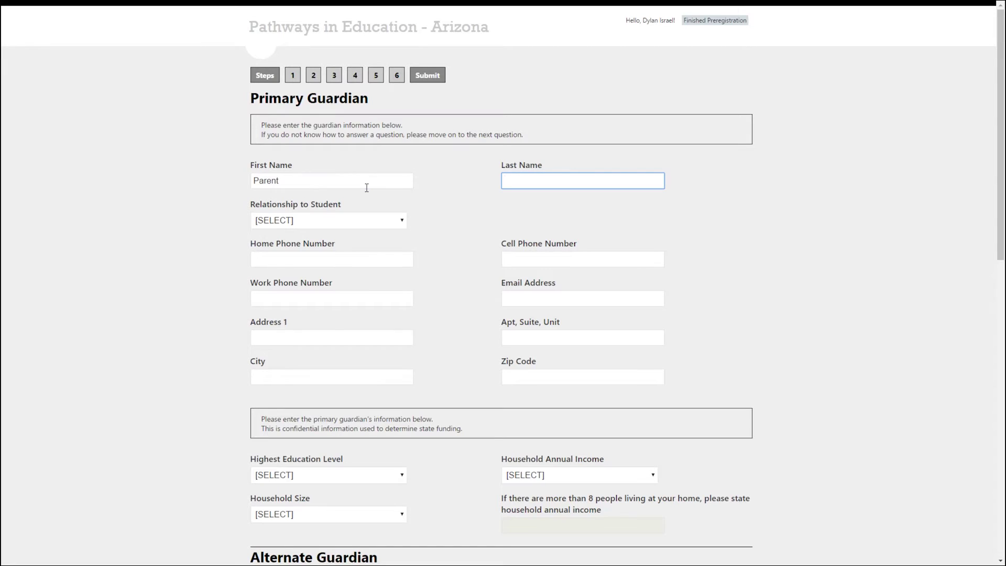
type("Parent Last")
left_click(353, 221)
left_click(341, 251)
left_click(354, 260)
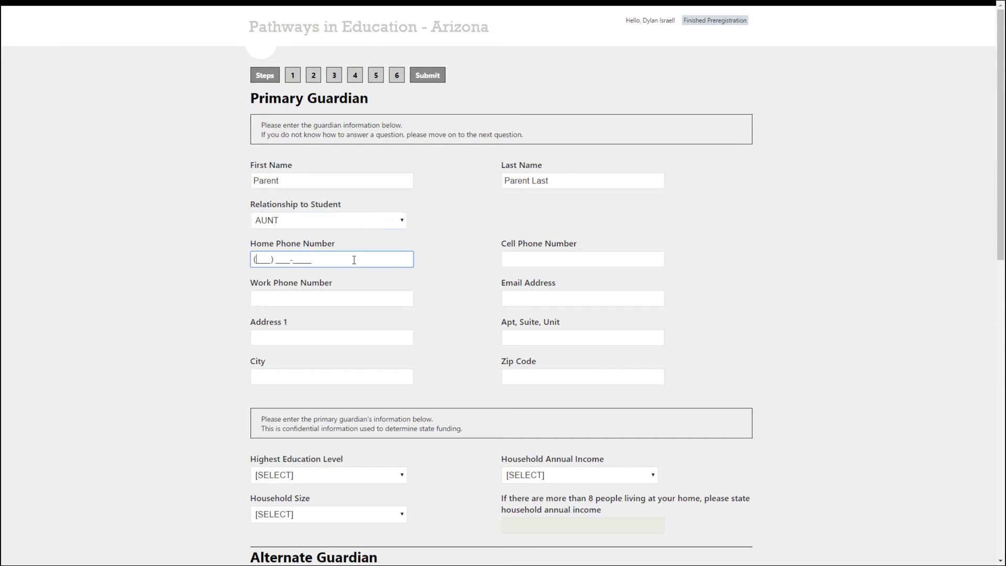
type("8888888888")
left_click(317, 284)
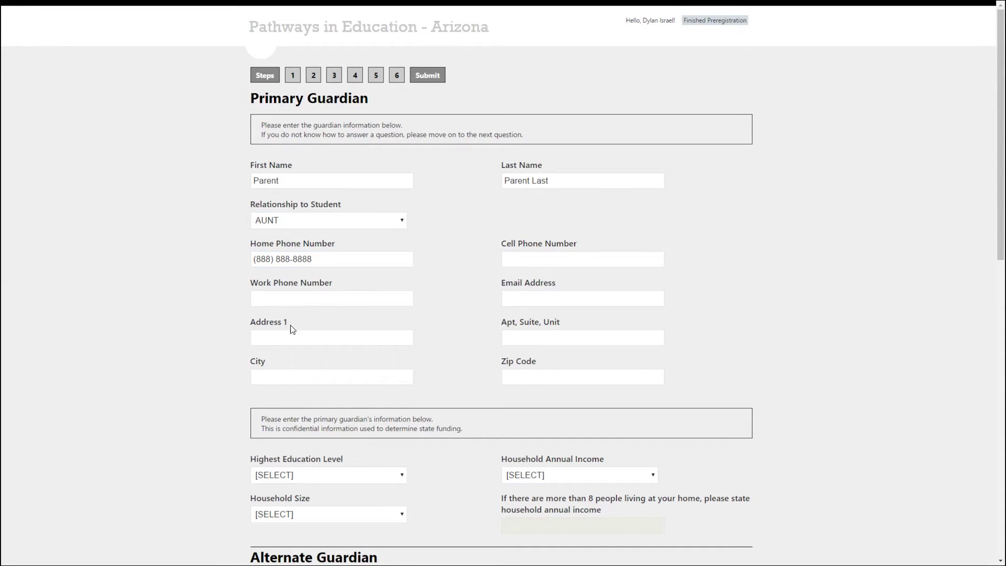
Enter the guardian's street address, city and zip code.
left_click(284, 341)
type("888 8th St")
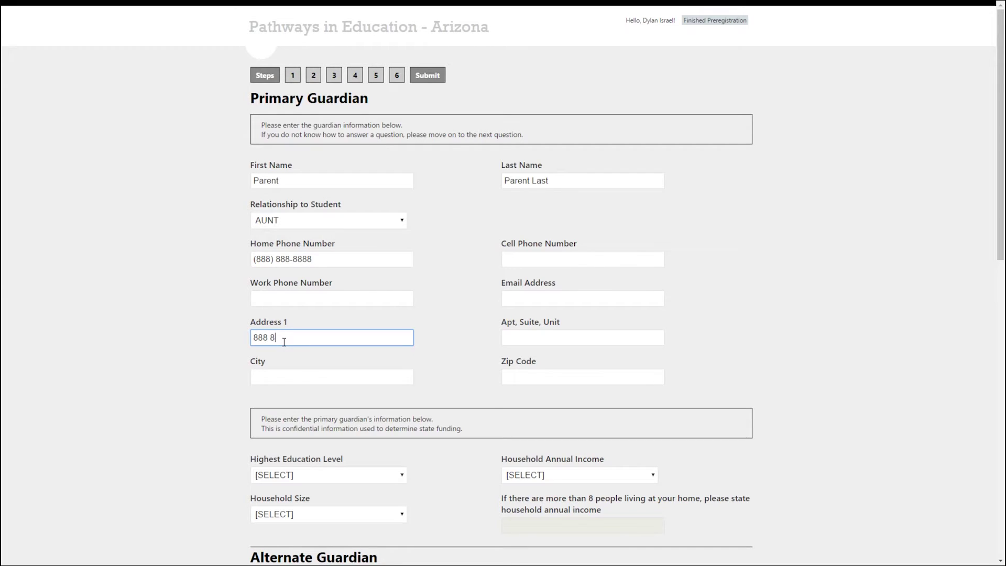
key("Tab")
key("Tab")
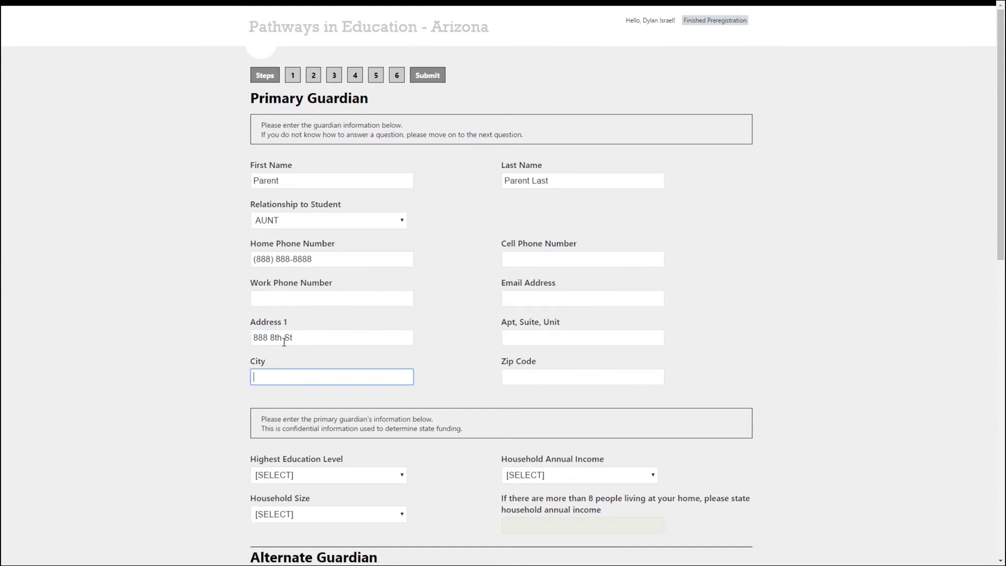
type("8 City")
key("Tab")
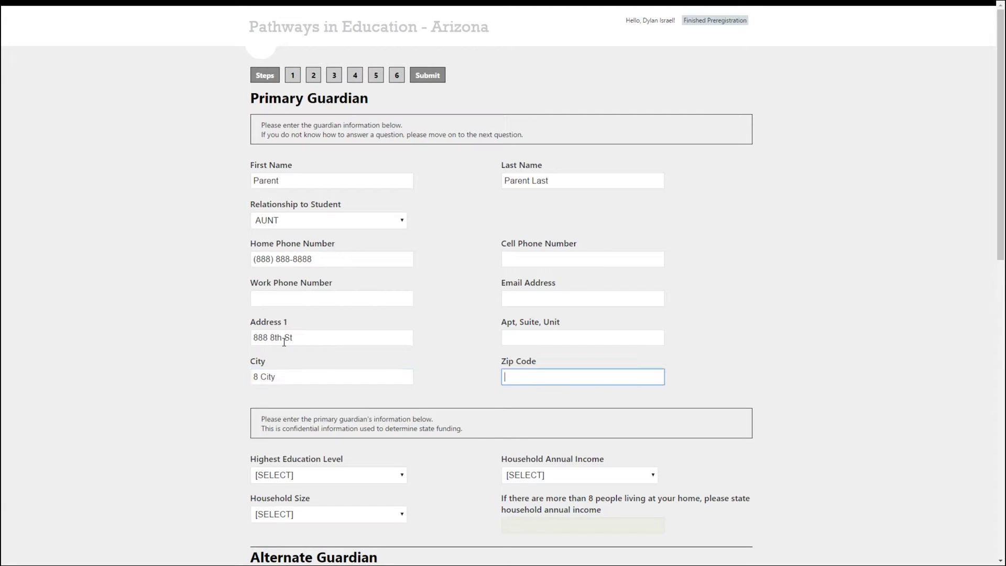
type("88888")
Set education COLLEGE GRADUATE (BACHELOR'S DEGREE), household size 4, income $21,776 to $29,471.
scroll(440, 291, "down", 5)
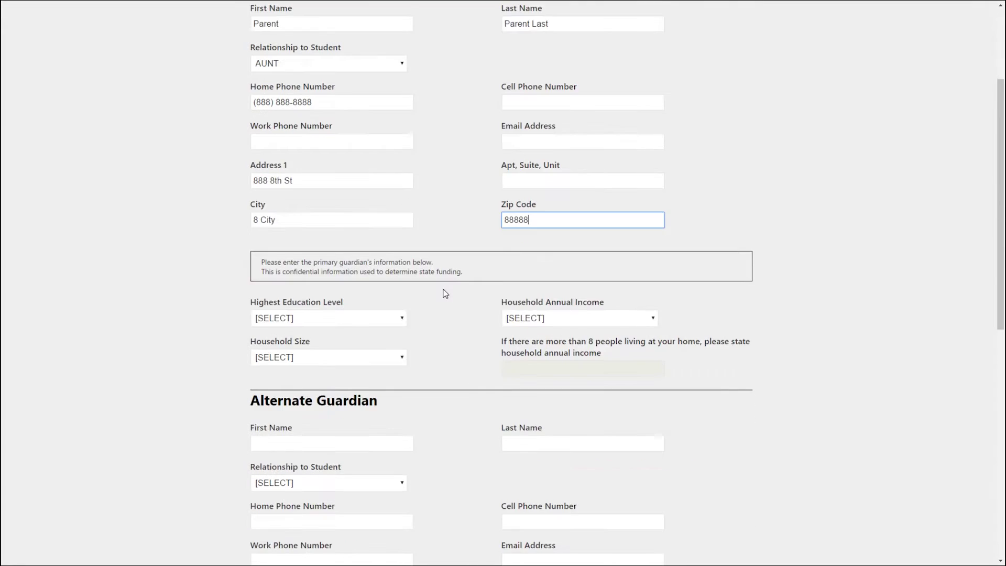
left_click(388, 214)
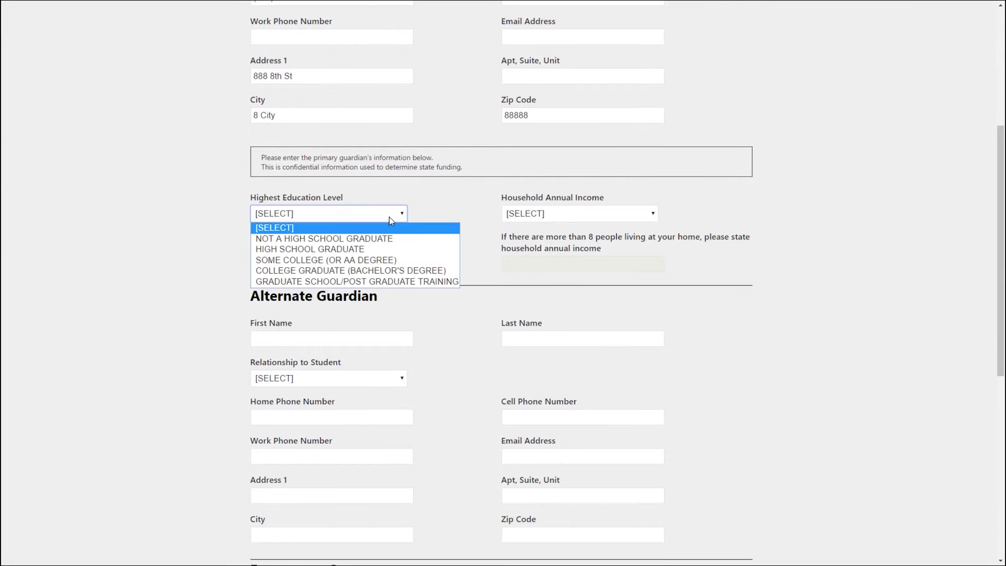
left_click(367, 272)
left_click(363, 256)
left_click(337, 311)
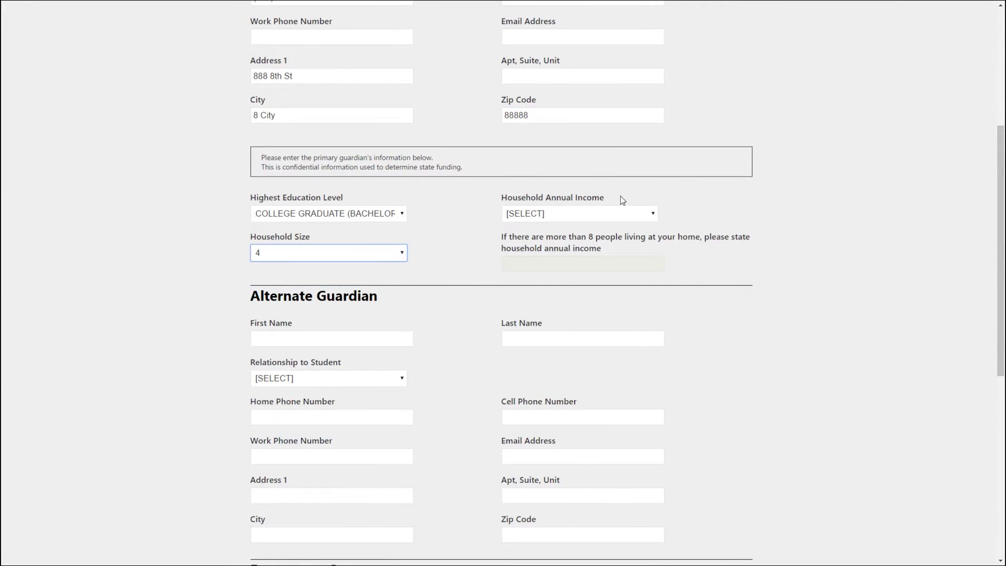
left_click(609, 215)
left_click(587, 262)
Make the emergency contact the same as the primary guardian and continue.
scroll(433, 274, "down", 5)
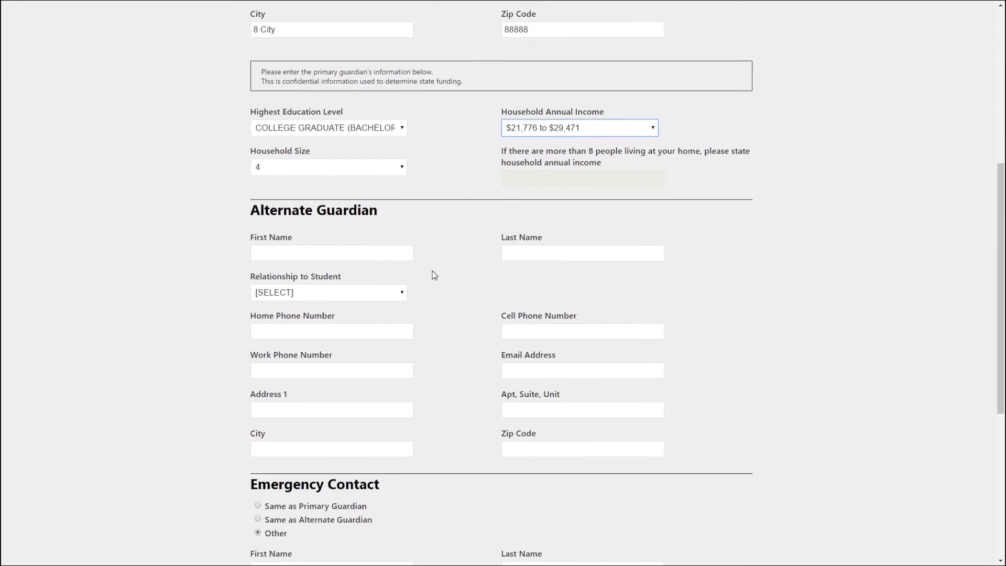
scroll(373, 191, "down", 2)
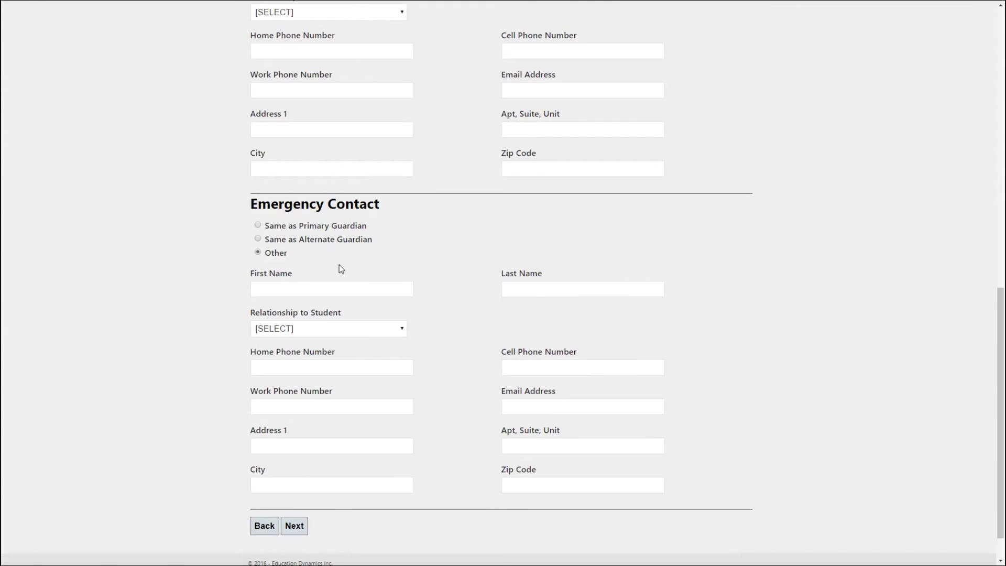
left_click(257, 228)
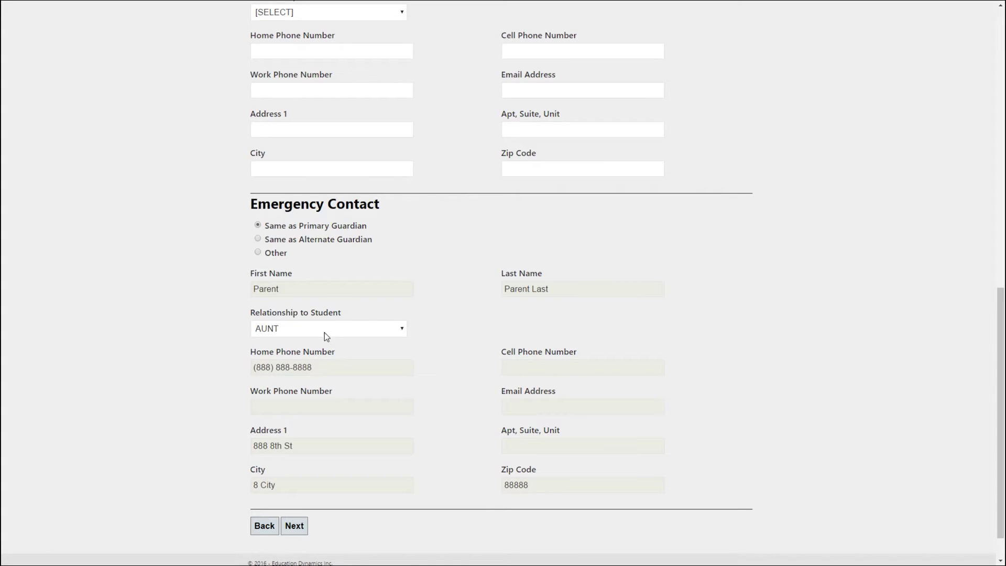
scroll(456, 328, "down", 1)
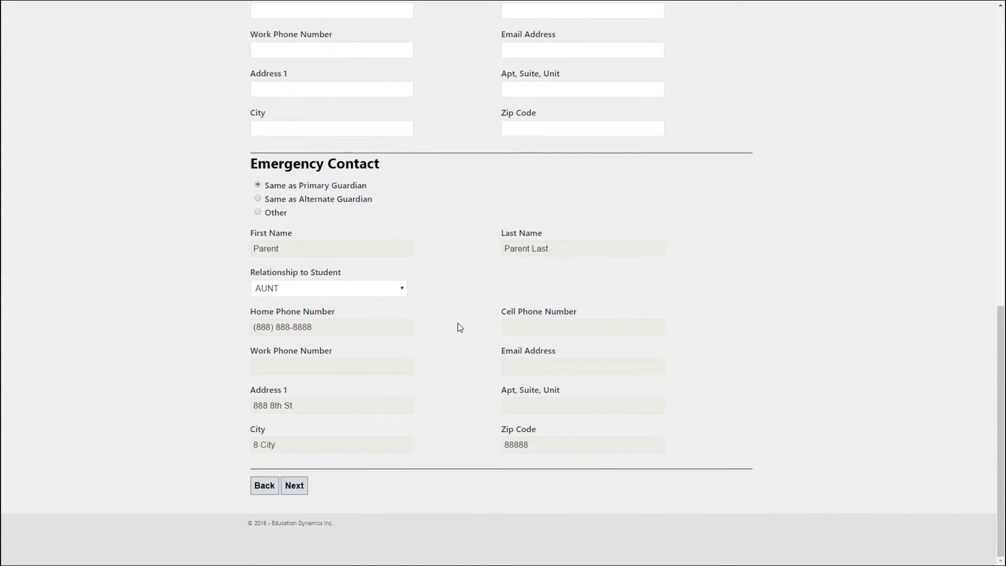
left_click(292, 485)
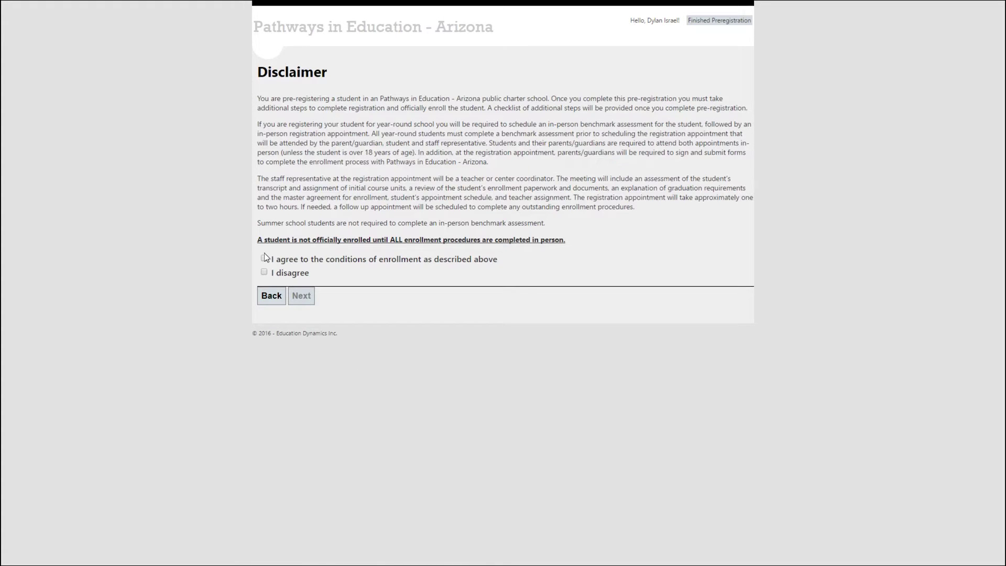
Accept the conditions of enrollment and submit the pre-registration.
left_click(264, 258)
left_click(302, 297)
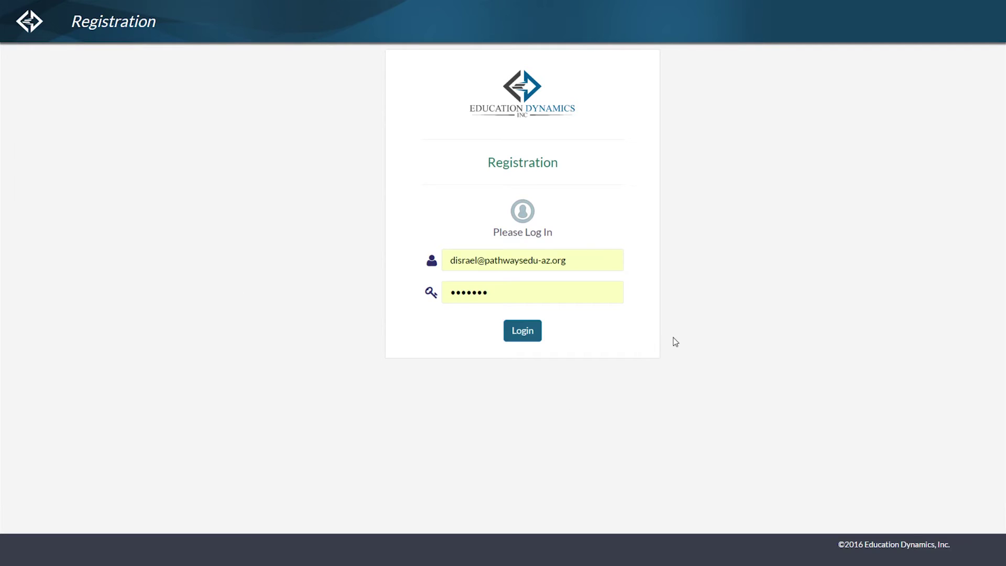
Log in, then create, save and re-enter a security PIN to validate it.
left_click(522, 328)
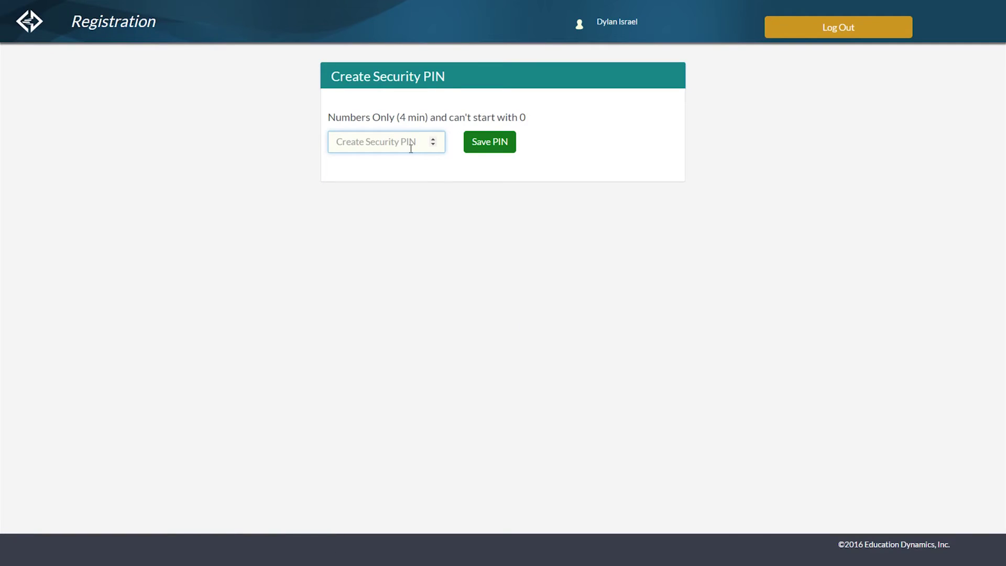
left_click(410, 143)
type("1234")
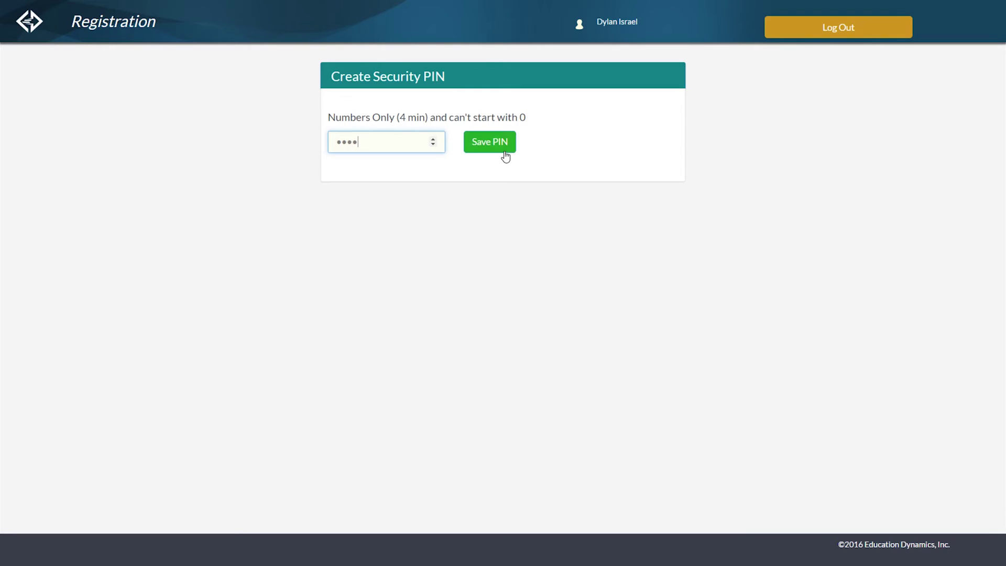
left_click(504, 151)
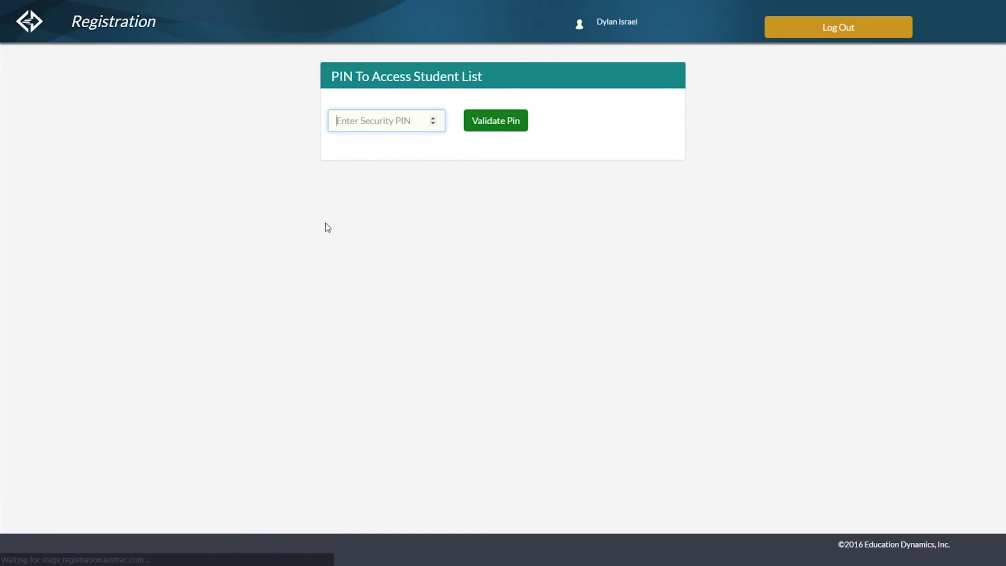
type("1234")
left_click(497, 127)
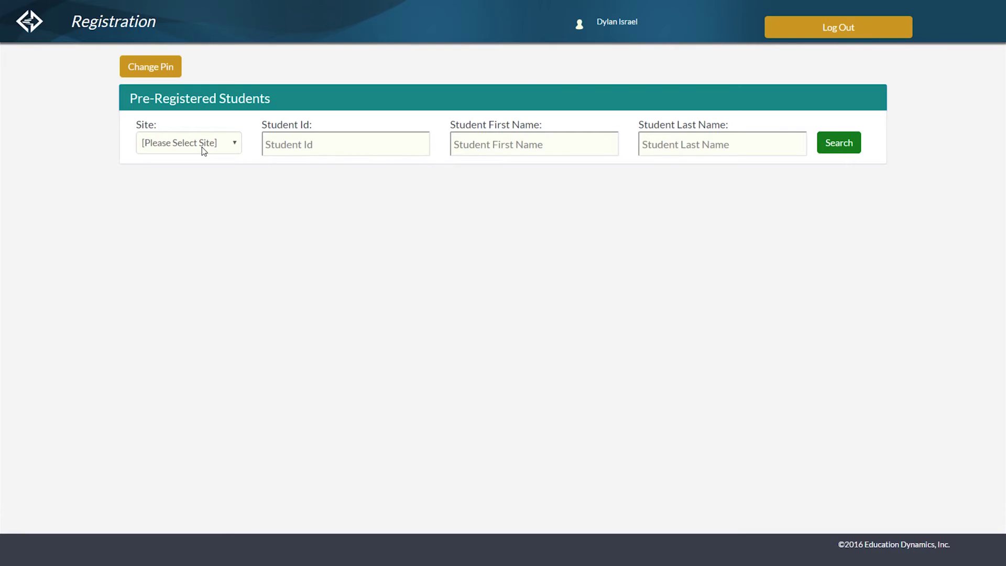
Filter the Pre-Registered Students search by the Coronado site and run it.
left_click(231, 144)
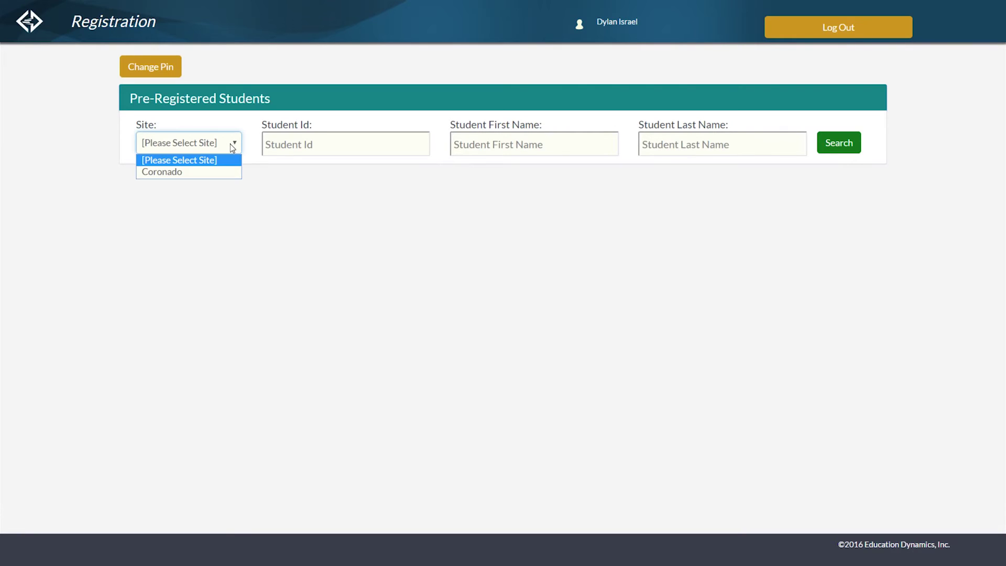
left_click(221, 169)
left_click(318, 142)
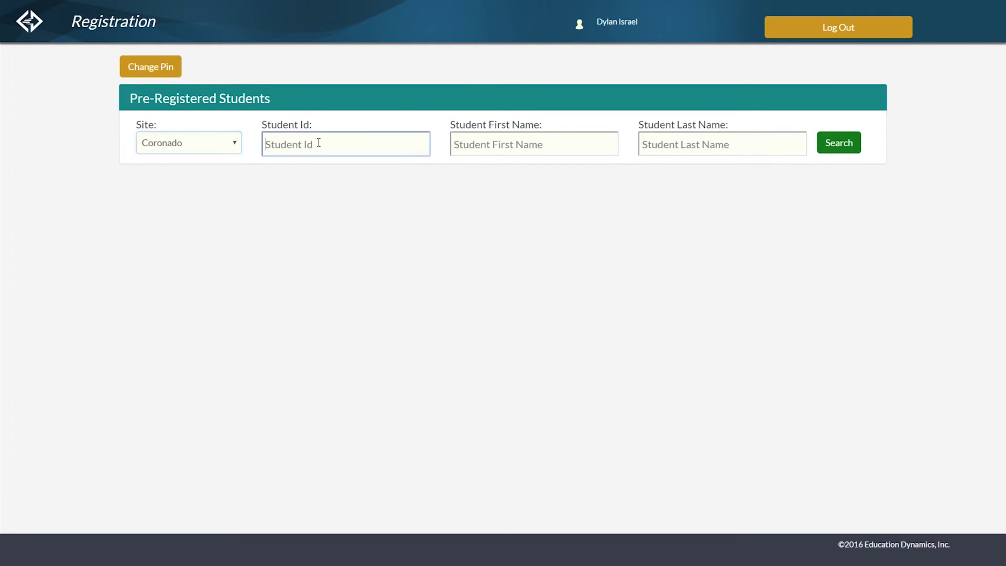
left_click(540, 144)
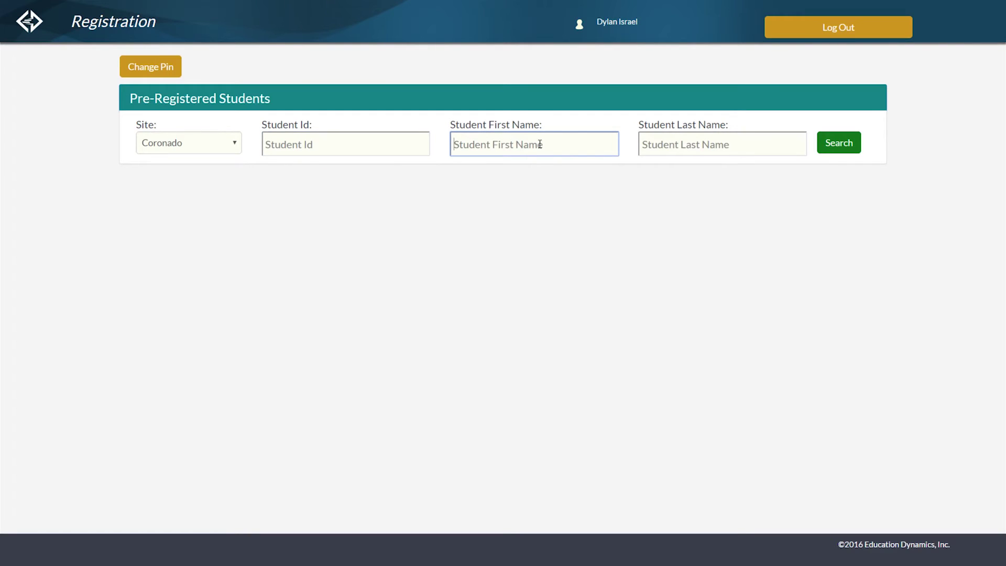
left_click(683, 147)
left_click(162, 145)
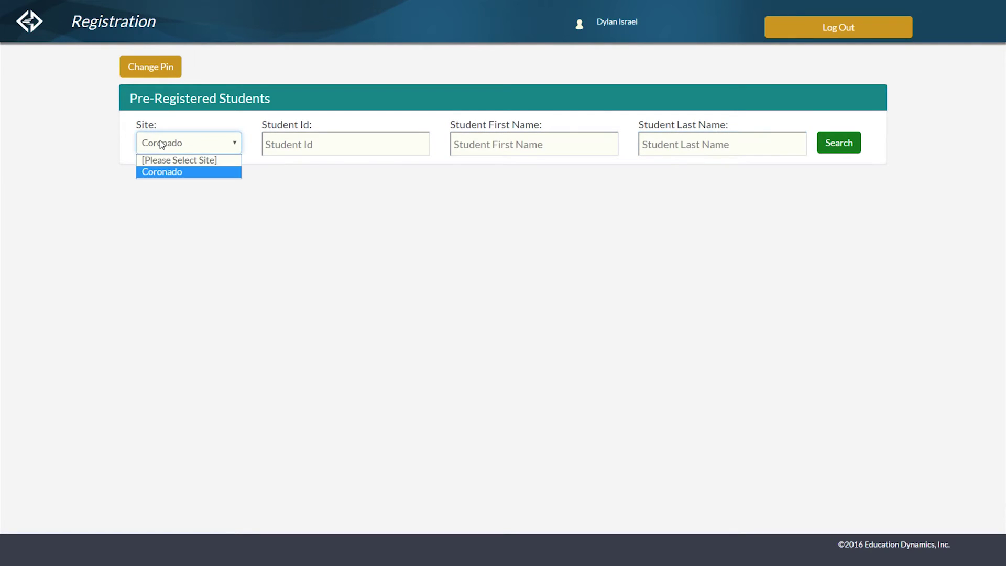
left_click(162, 145)
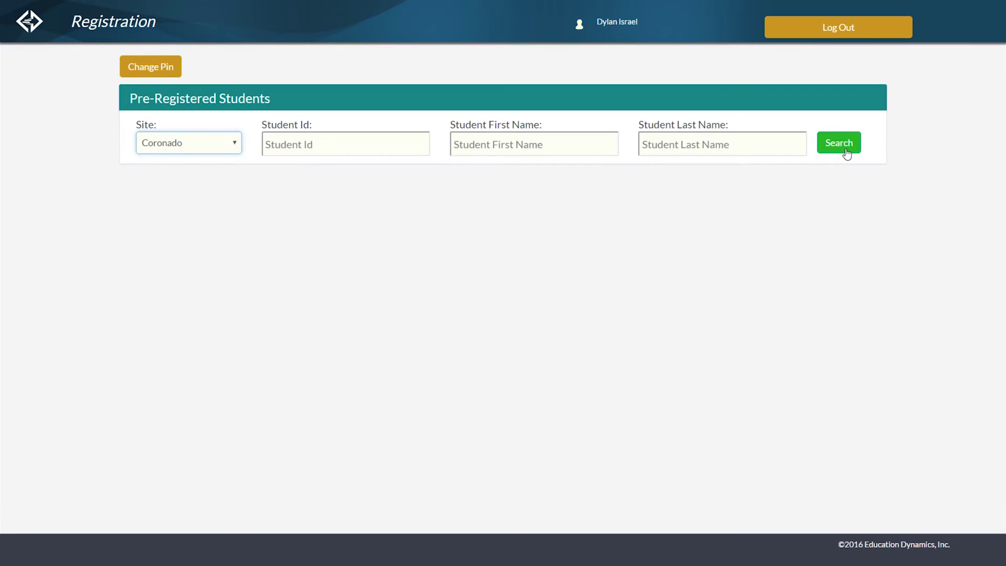
left_click(846, 152)
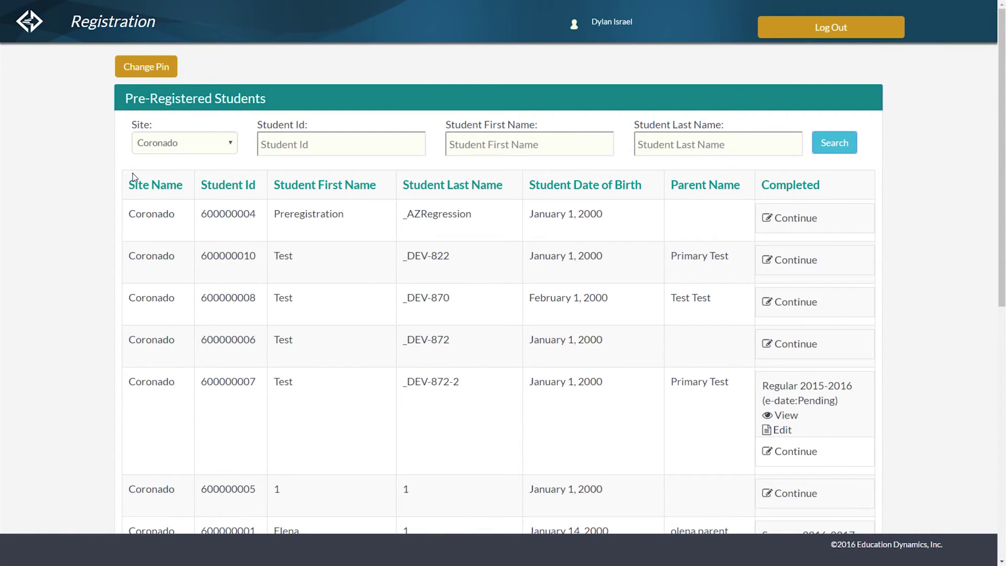
Highlight the Site Name, Student Last Name and Parent Name column headings.
left_click_drag(130, 184, 218, 187)
left_click(297, 190)
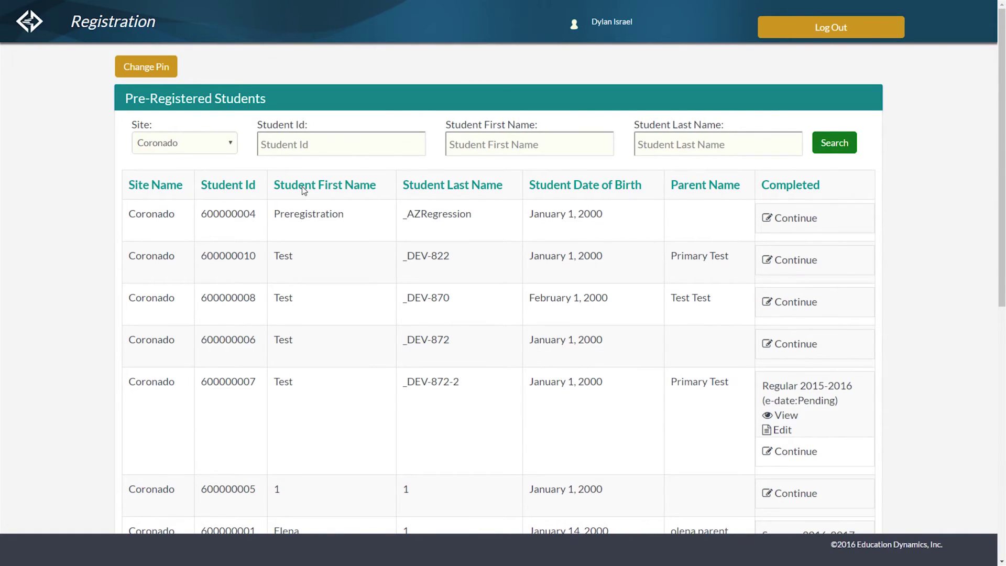
double_click(477, 186)
left_click(735, 187)
double_click(735, 188)
left_click(816, 187)
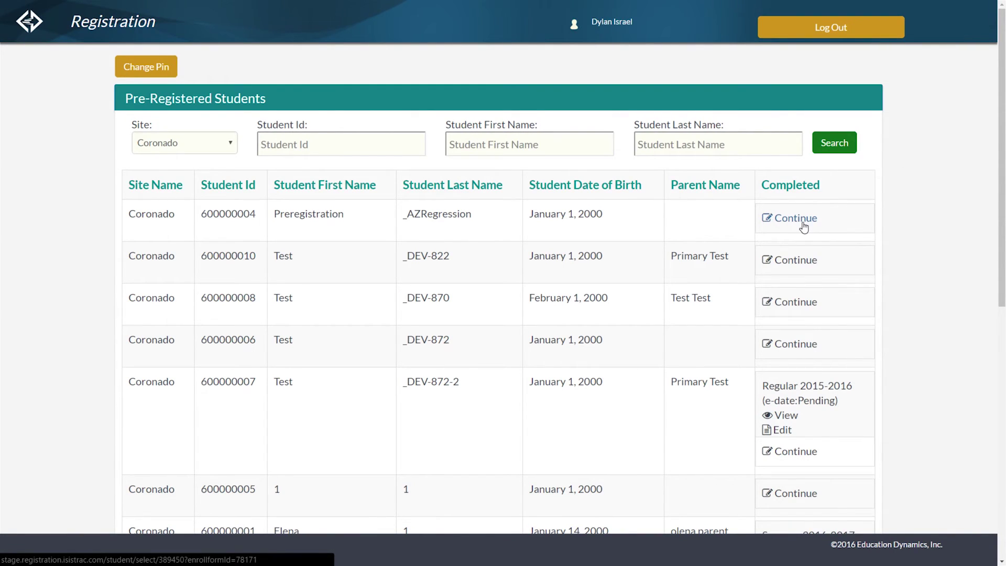
Scroll to the student's Summer 2016-2017 entry and start a New Master Agreement.
scroll(886, 218, "down", 3)
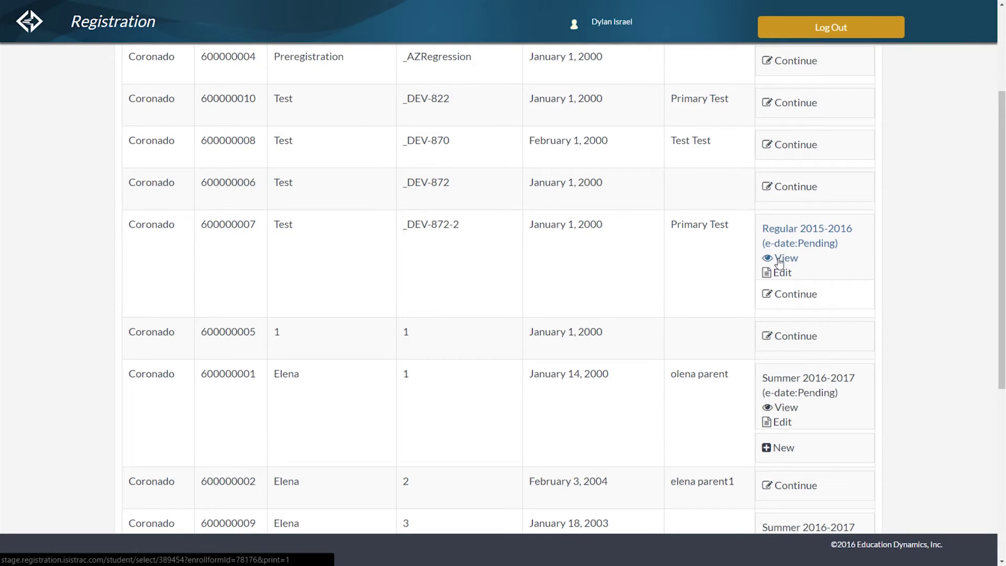
scroll(898, 253, "down", 3)
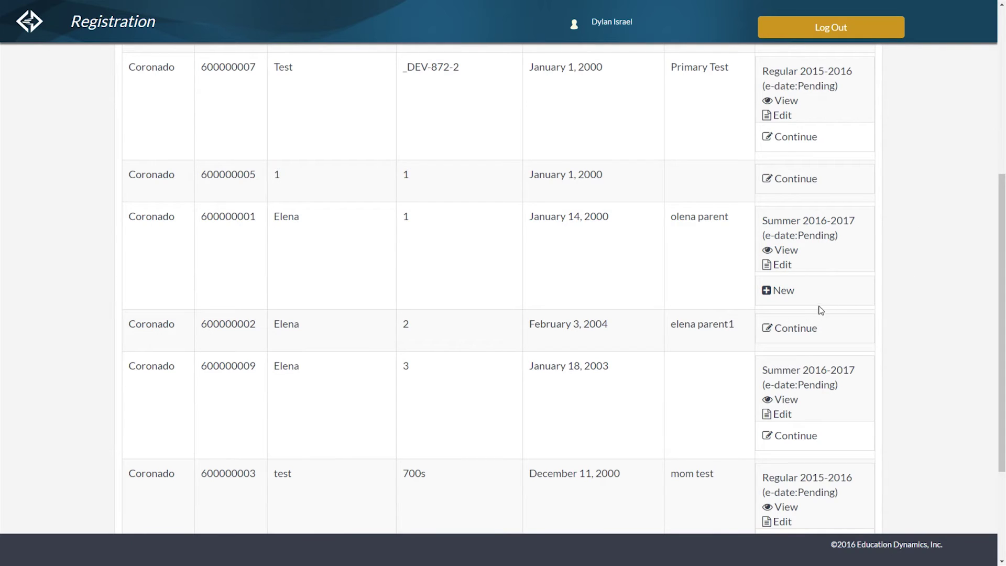
left_click(780, 292)
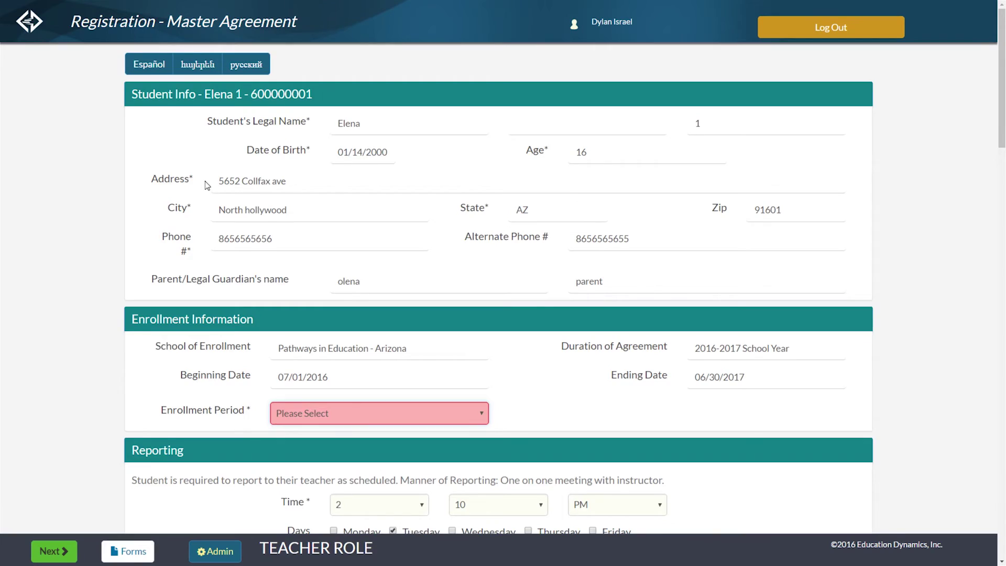
Dismiss the Enrollment Period choices unpicked and scroll down to the agreement's signature section.
scroll(302, 290, "down", 1)
left_click(471, 361)
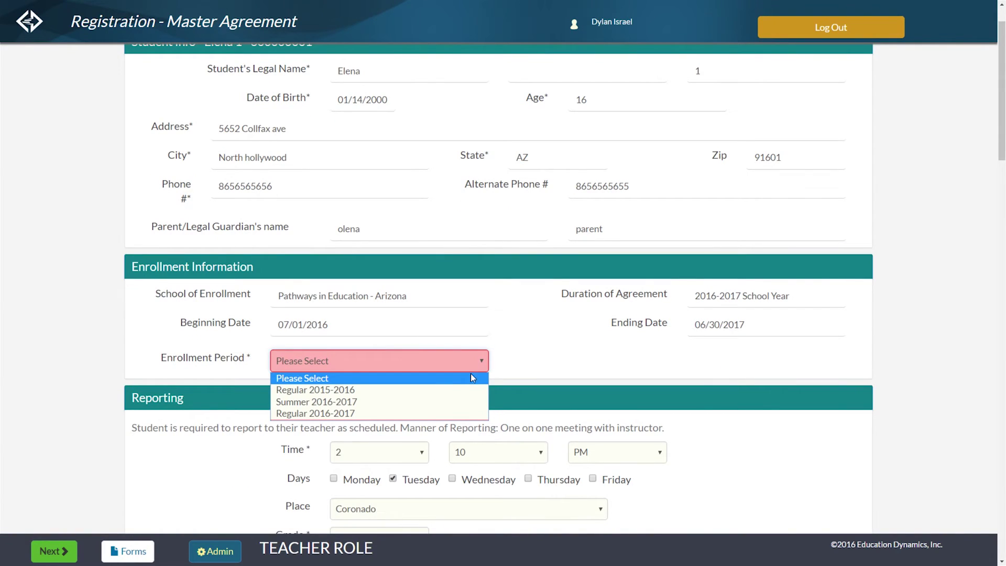
left_click(505, 367)
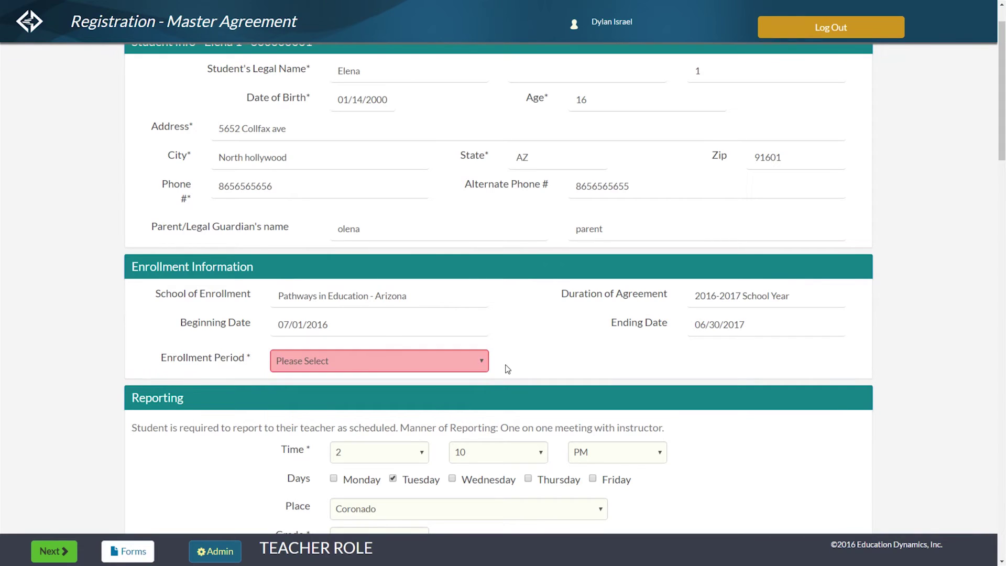
scroll(479, 335, "down", 1)
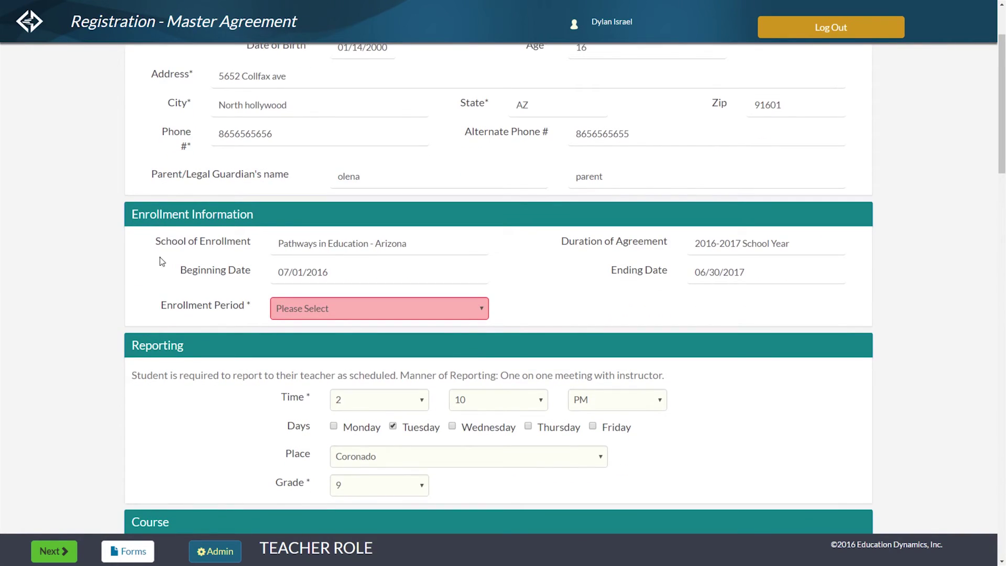
scroll(149, 262, "down", 4)
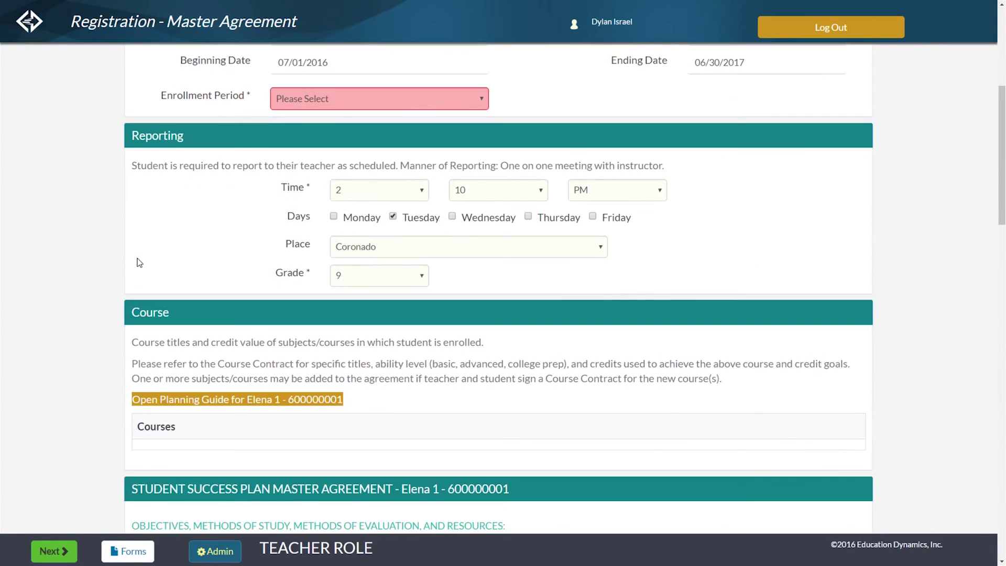
scroll(139, 262, "down", 2)
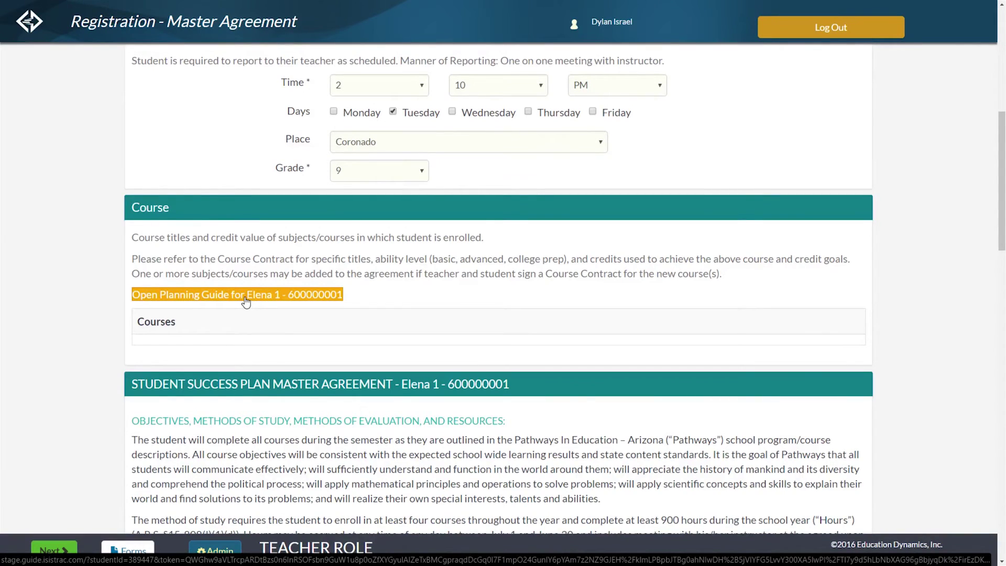
scroll(245, 302, "down", 2)
scroll(246, 302, "down", 8)
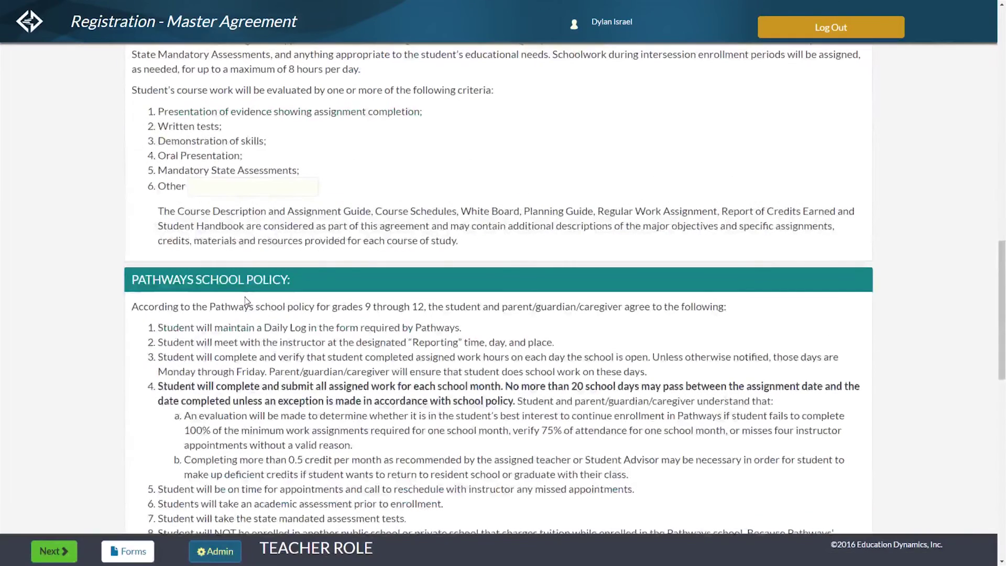
scroll(246, 302, "down", 12)
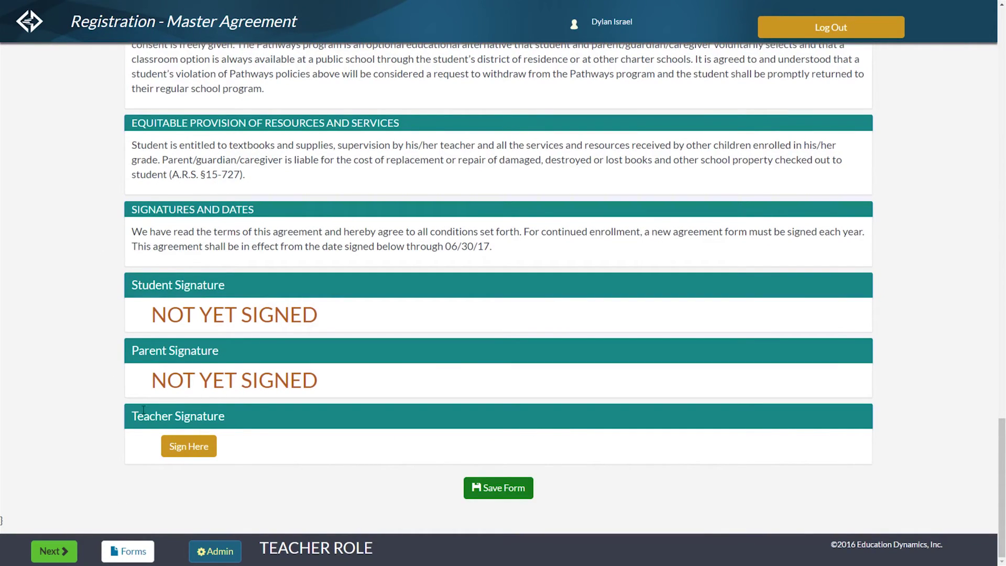
Begin the teacher signature in fullscreen and reset the signature pad with Resign.
left_click(190, 448)
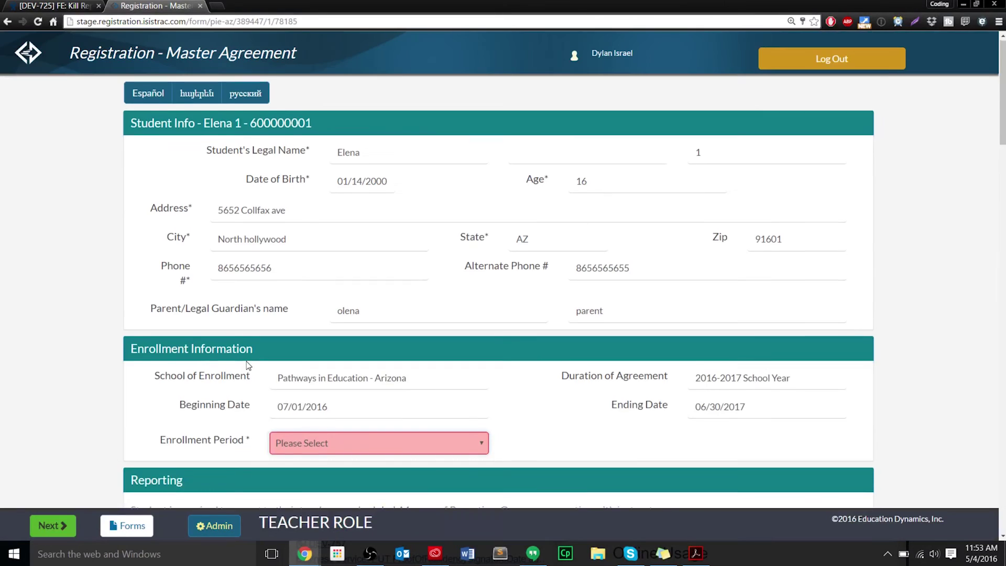
key("F11")
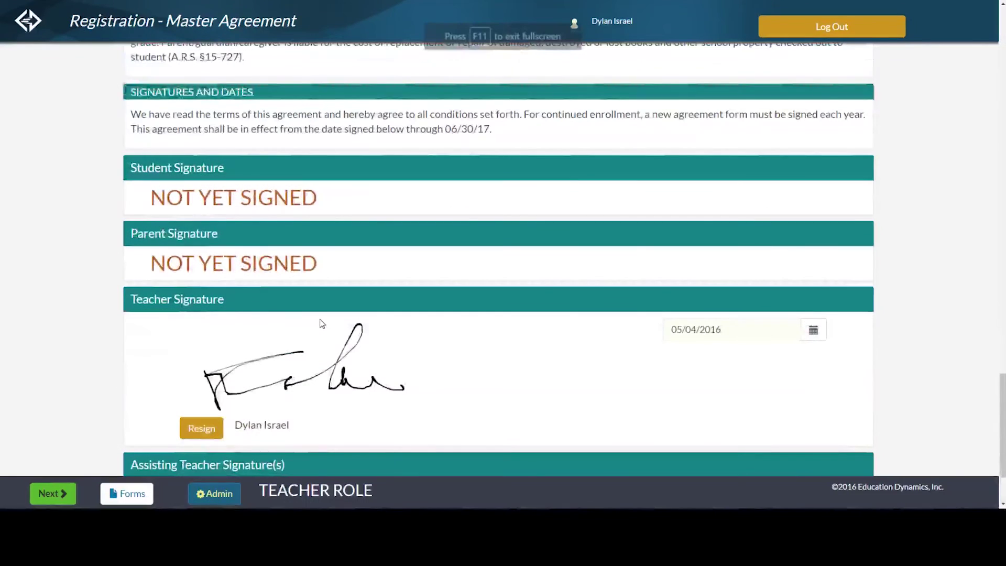
scroll(321, 323, "down", 2)
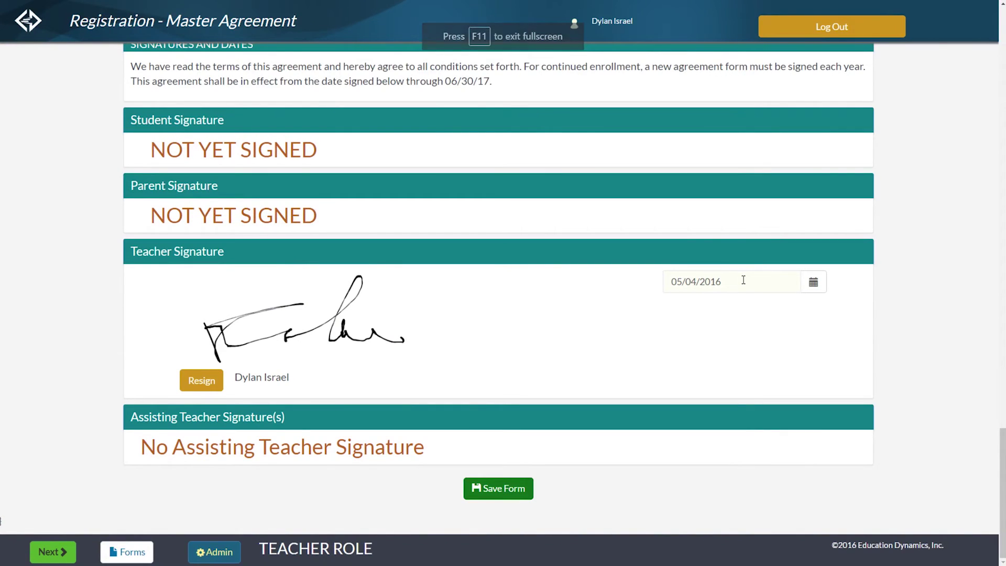
left_click(196, 386)
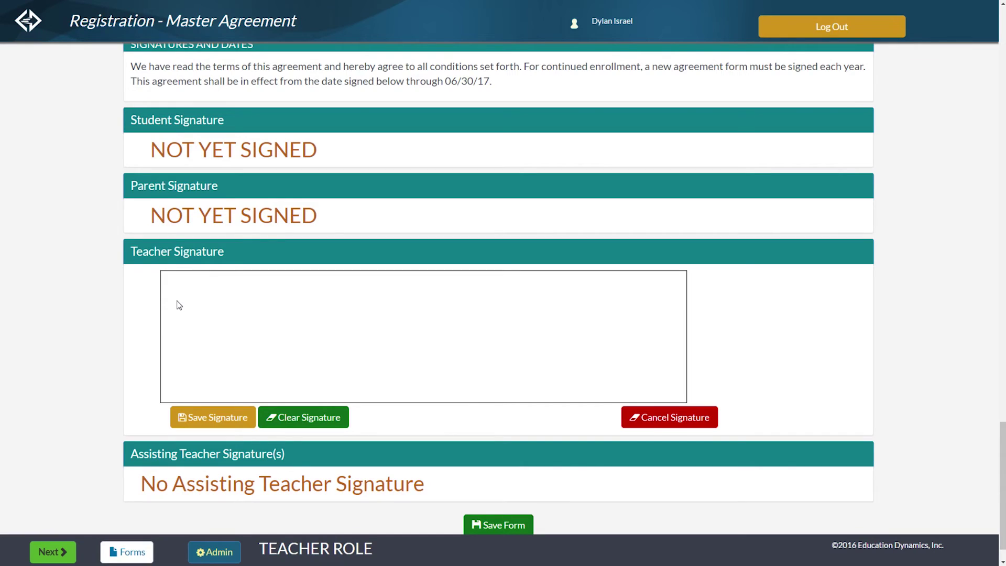
Draw a teacher signature, then clear it to start over.
left_click_drag(174, 280, 185, 370)
left_click_drag(165, 277, 236, 301)
mouse_move(244, 349)
left_mouse_down()
mouse_move(256, 343)
mouse_move(275, 359)
left_mouse_up()
left_click_drag(340, 333, 365, 362)
mouse_move(388, 327)
left_mouse_down()
mouse_move(450, 349)
mouse_move(447, 324)
mouse_move(476, 315)
mouse_move(493, 343)
left_mouse_up()
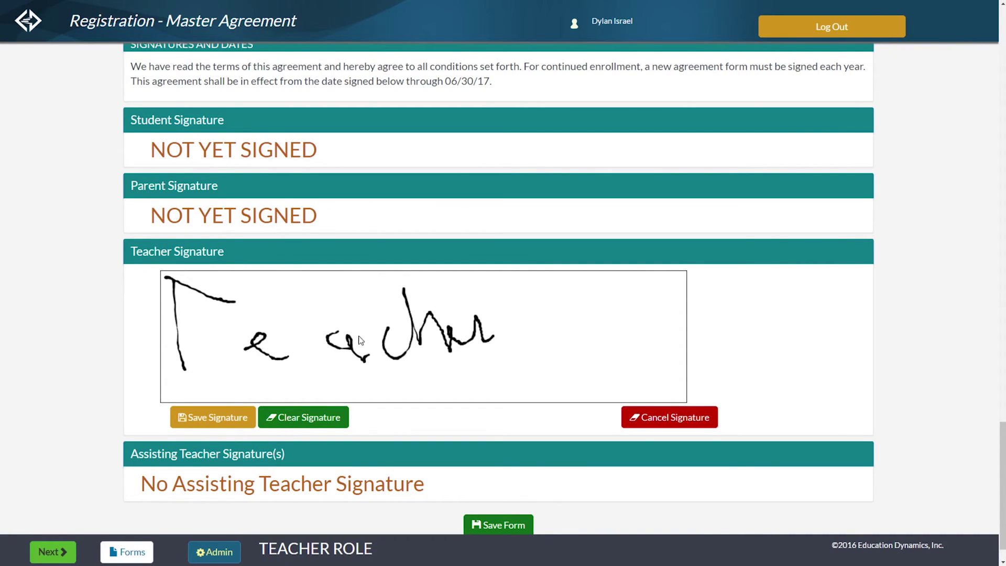
left_click(312, 418)
Redraw the teacher signature and save it, dated 05/04/2016, then open the forms list.
mouse_move(180, 342)
left_mouse_down()
mouse_move(227, 309)
mouse_move(292, 348)
mouse_move(331, 341)
mouse_move(370, 303)
mouse_move(459, 345)
left_mouse_up()
left_click_drag(193, 294, 267, 301)
left_click(234, 418)
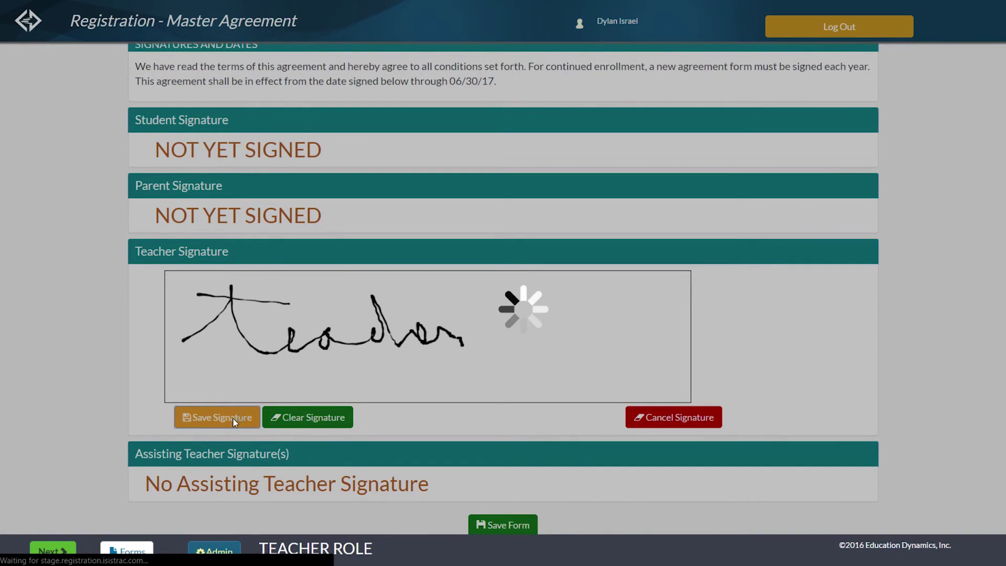
scroll(140, 343, "down", 1)
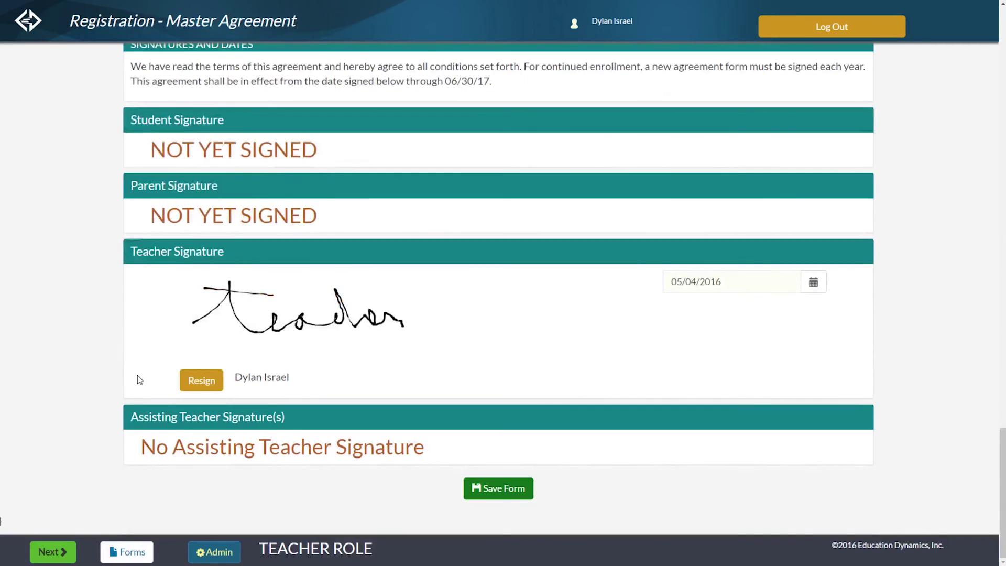
left_click(126, 546)
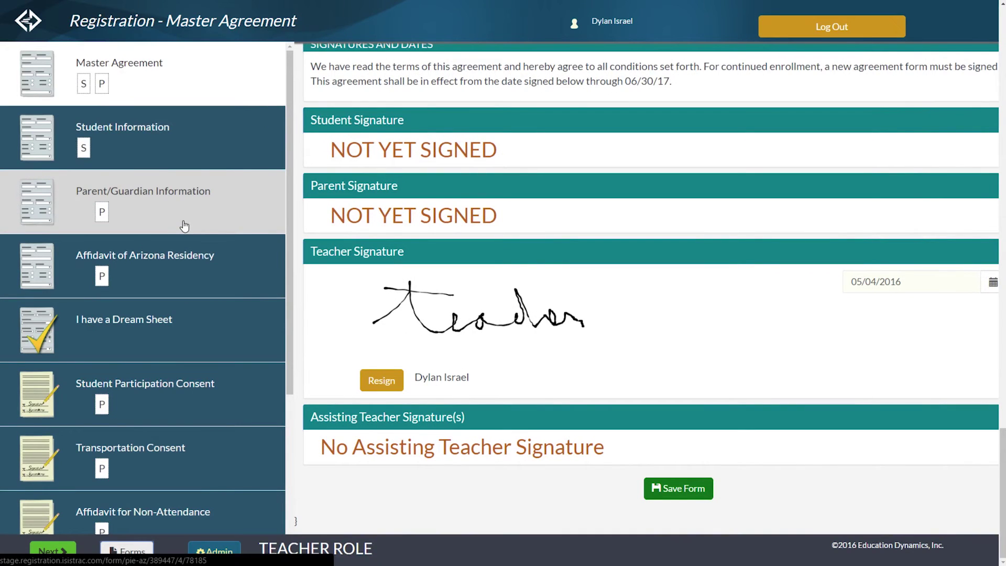
Open the Student Information form in fullscreen and scroll to its unsigned Student Signature.
scroll(183, 226, "down", 5)
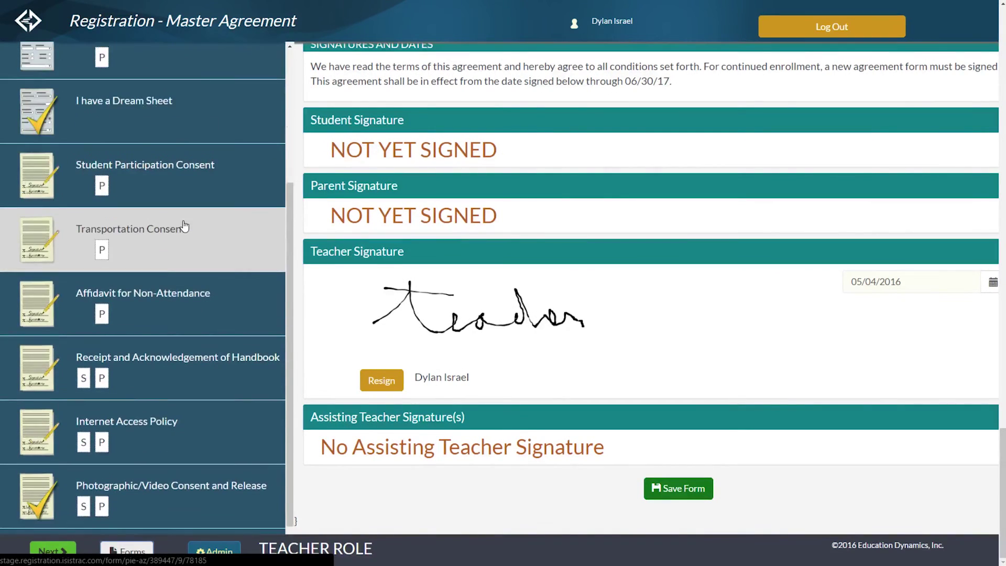
scroll(158, 127, "up", 10)
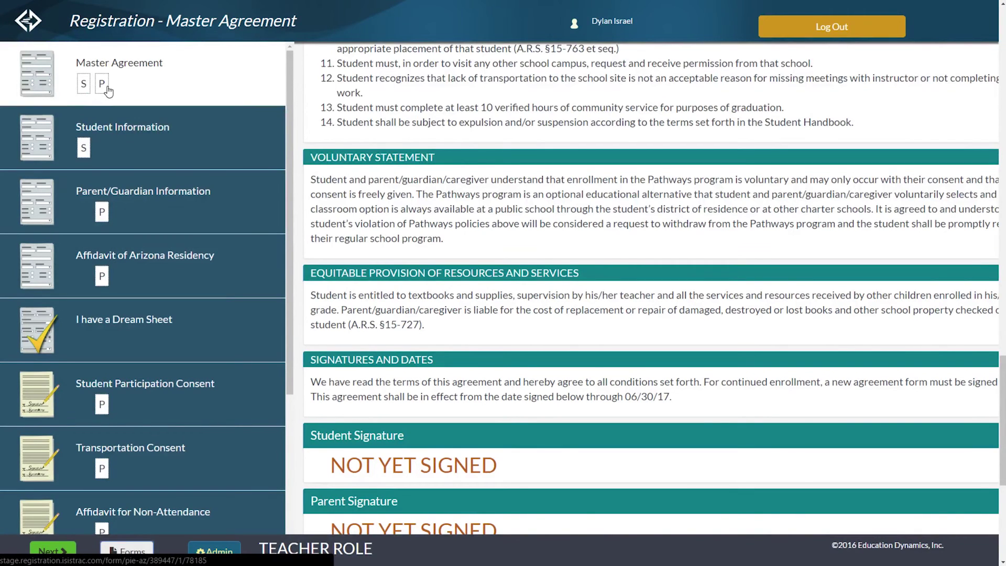
left_click(177, 150)
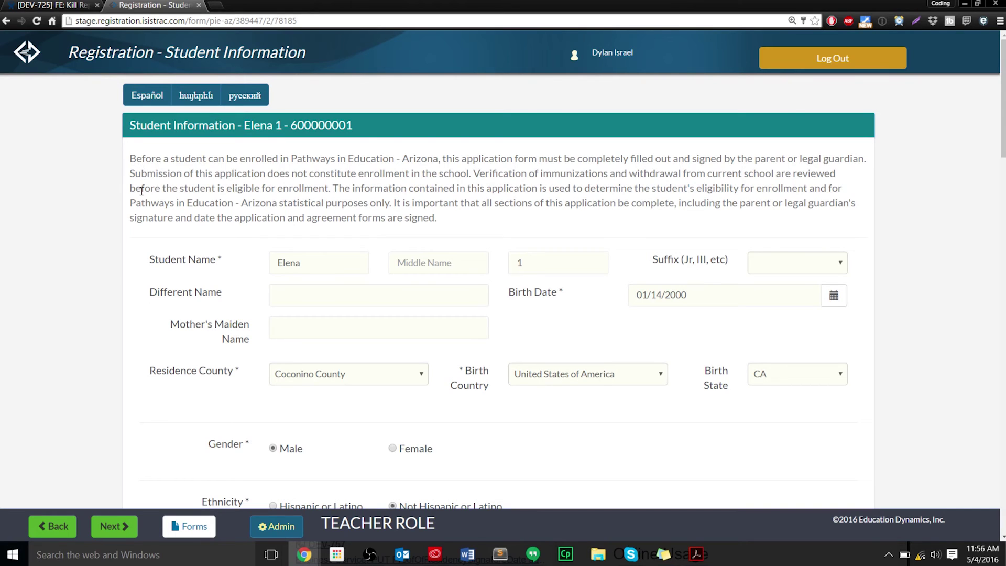
key("F11")
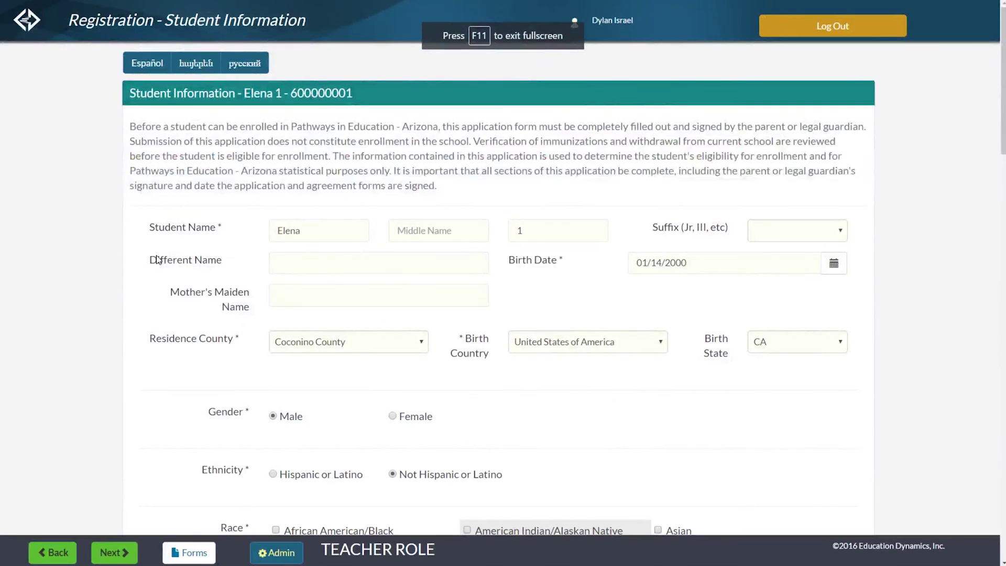
scroll(164, 287, "down", 5)
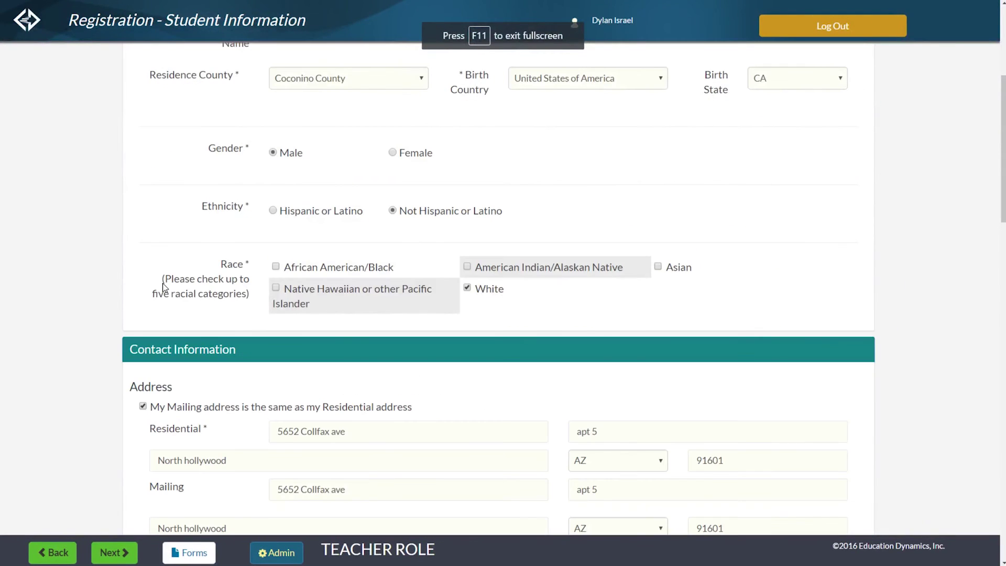
scroll(164, 287, "down", 15)
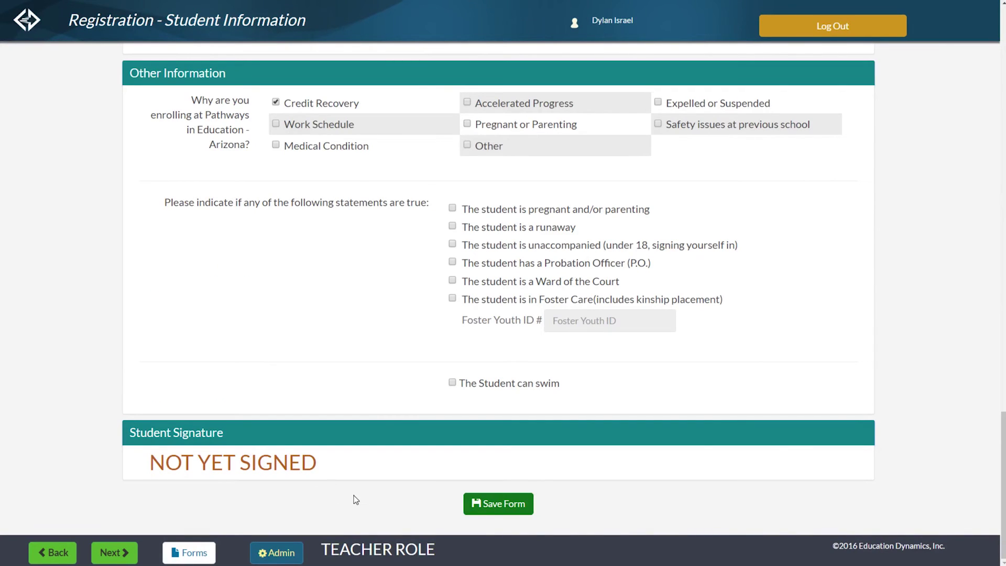
Enter the PIN in the Admin dialog to switch the session from teacher to student.
left_click(289, 554)
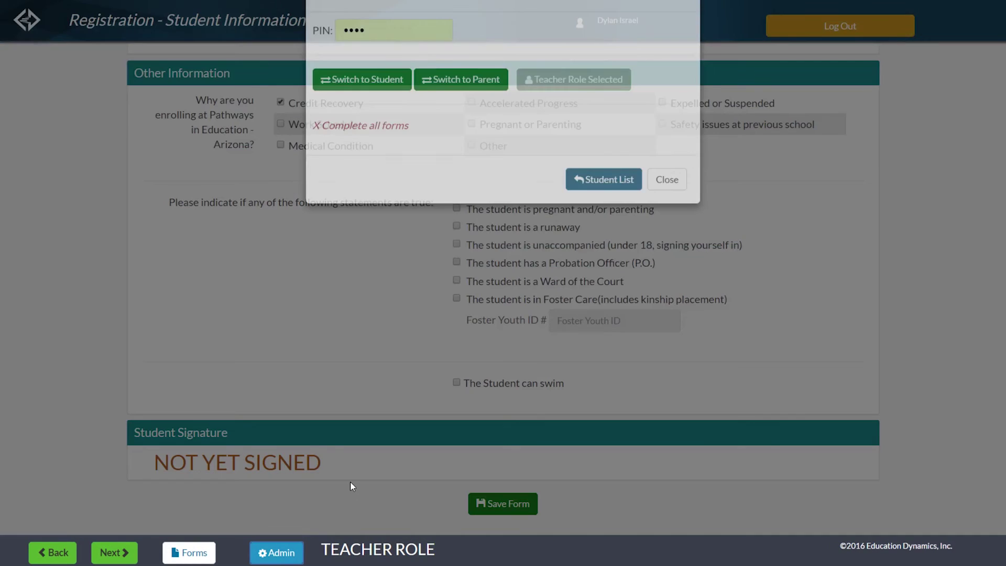
left_click_drag(395, 70, 314, 57)
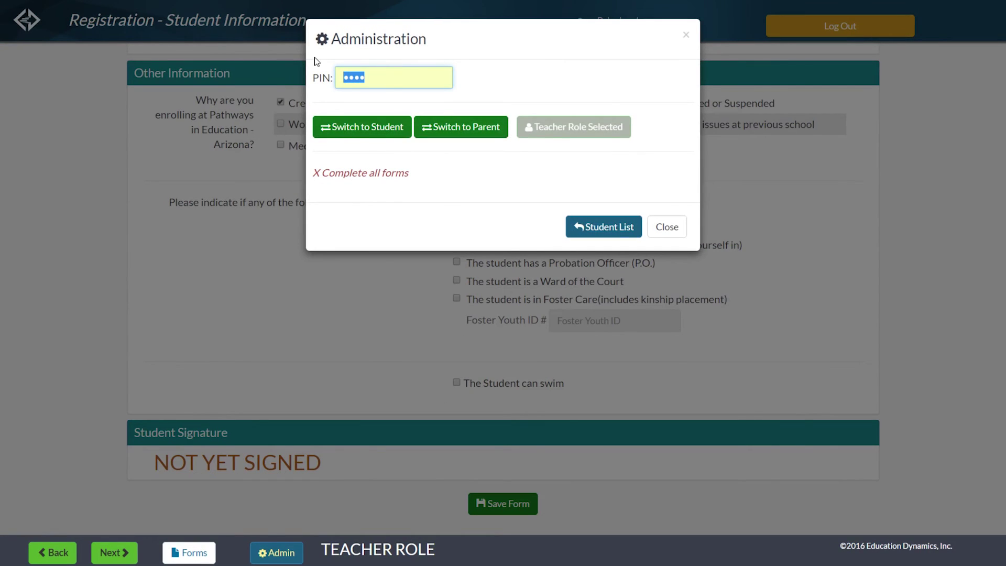
left_click(482, 83)
left_click_drag(419, 77, 331, 83)
type("1")
left_click(381, 129)
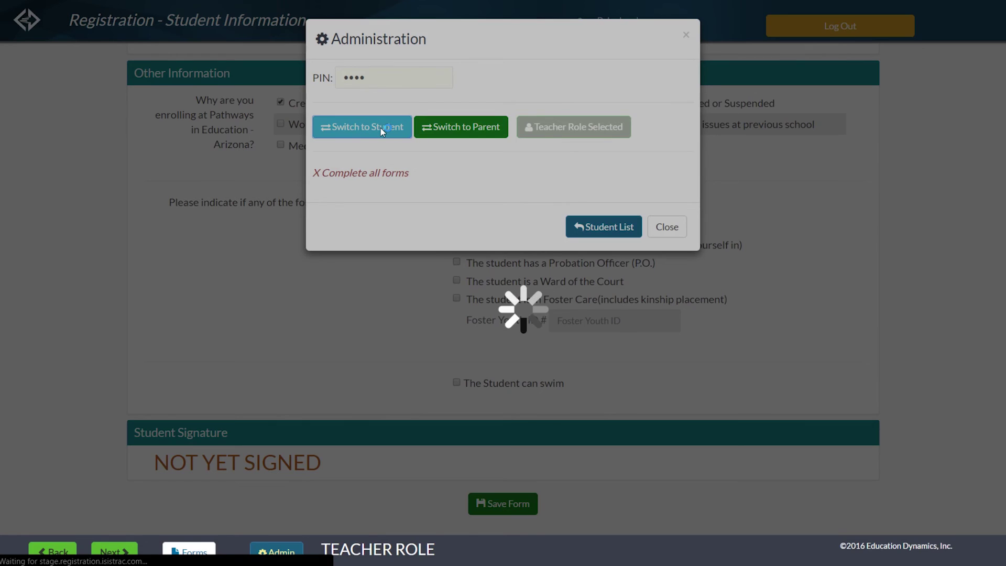
scroll(381, 201, "down", 2)
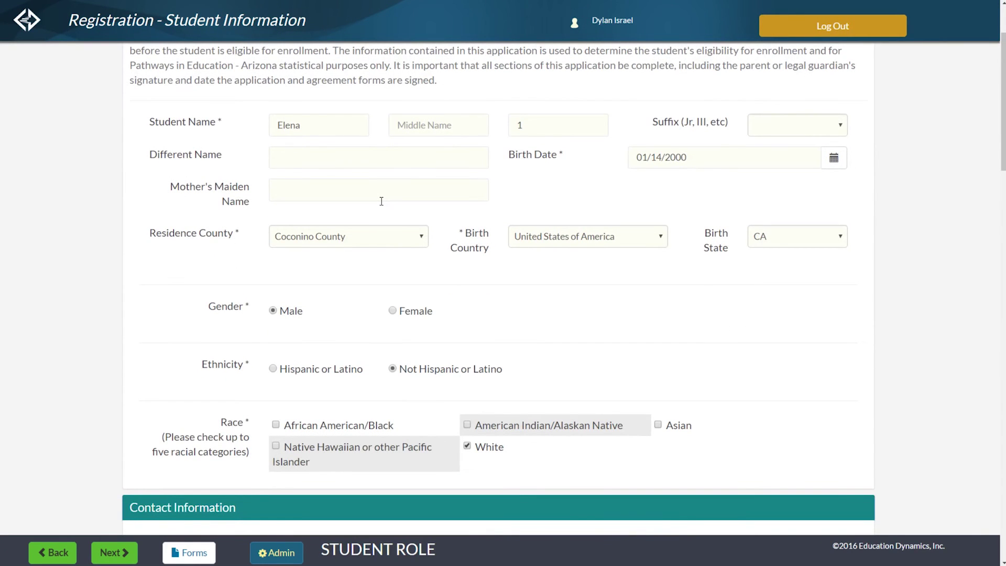
Draw and save the student's signature on Student Information, then reopen the forms list.
scroll(381, 201, "down", 15)
mouse_move(168, 327)
left_mouse_down()
mouse_move(180, 380)
mouse_move(205, 381)
mouse_move(224, 361)
mouse_move(270, 350)
mouse_move(297, 366)
mouse_move(297, 335)
mouse_move(338, 364)
mouse_move(374, 354)
mouse_move(438, 379)
left_mouse_up()
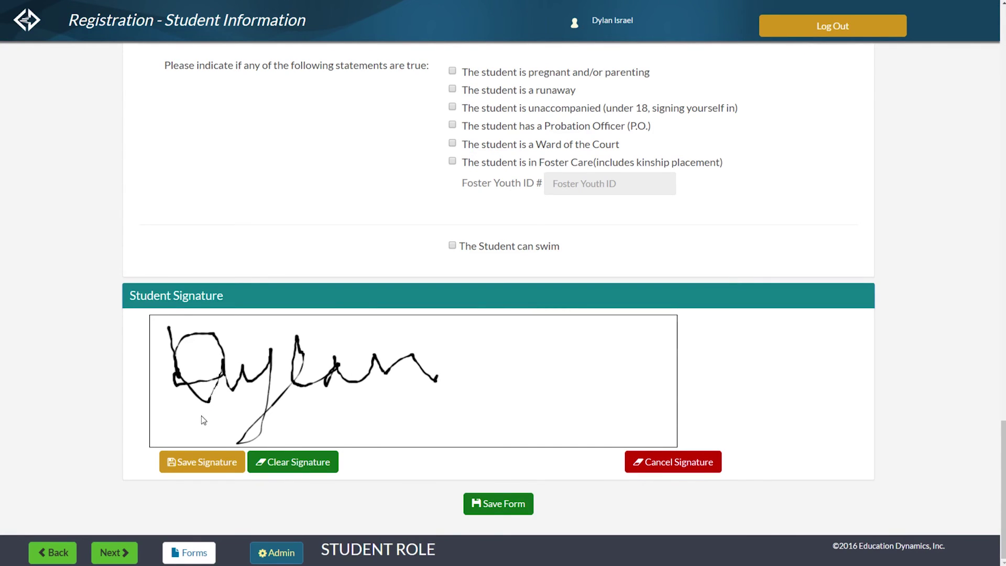
left_click(196, 464)
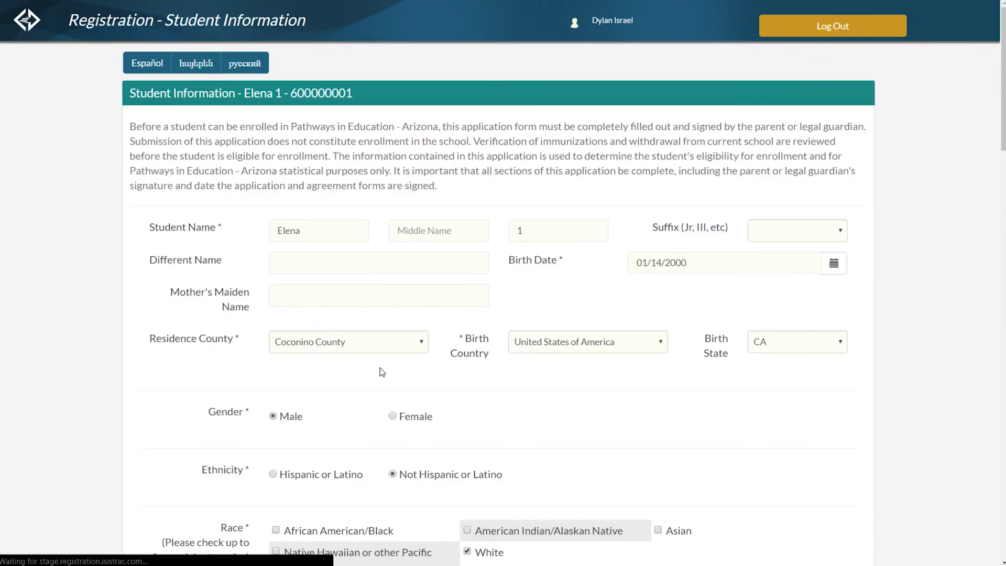
scroll(324, 304, "down", 8)
scroll(325, 306, "down", 10)
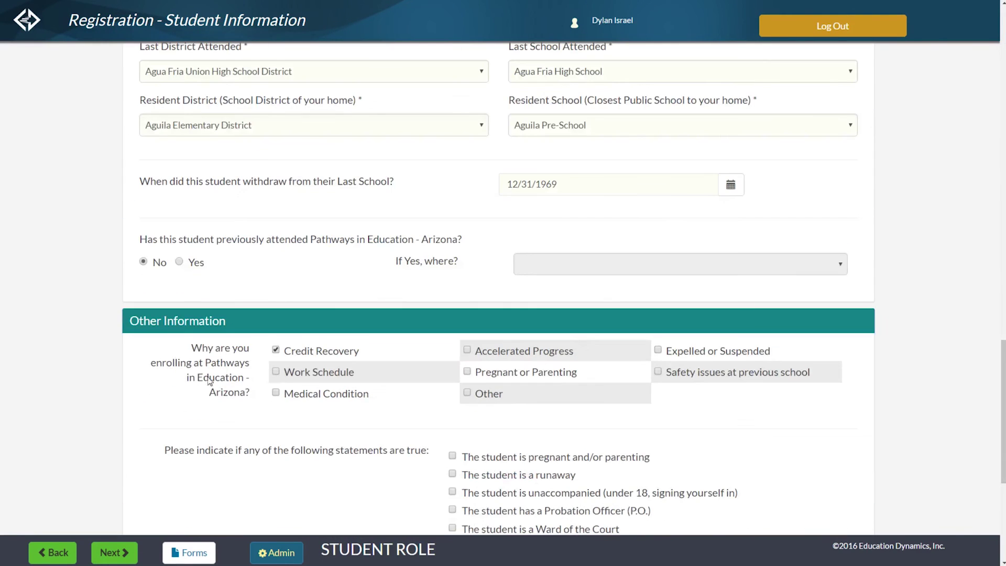
left_click(202, 553)
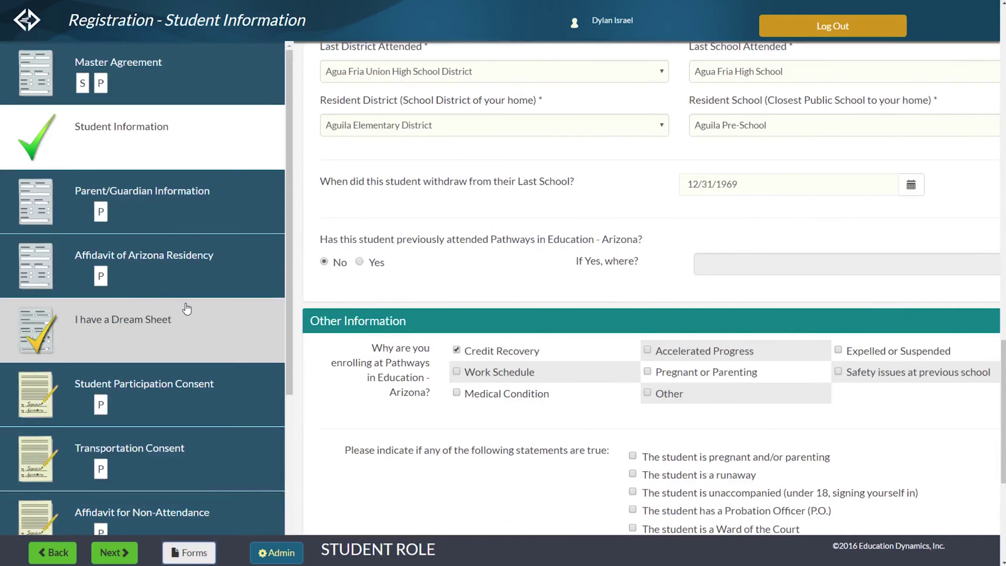
Reopen the Master Agreement, begin the student's signature there, and bring up the forms list.
left_click(190, 89)
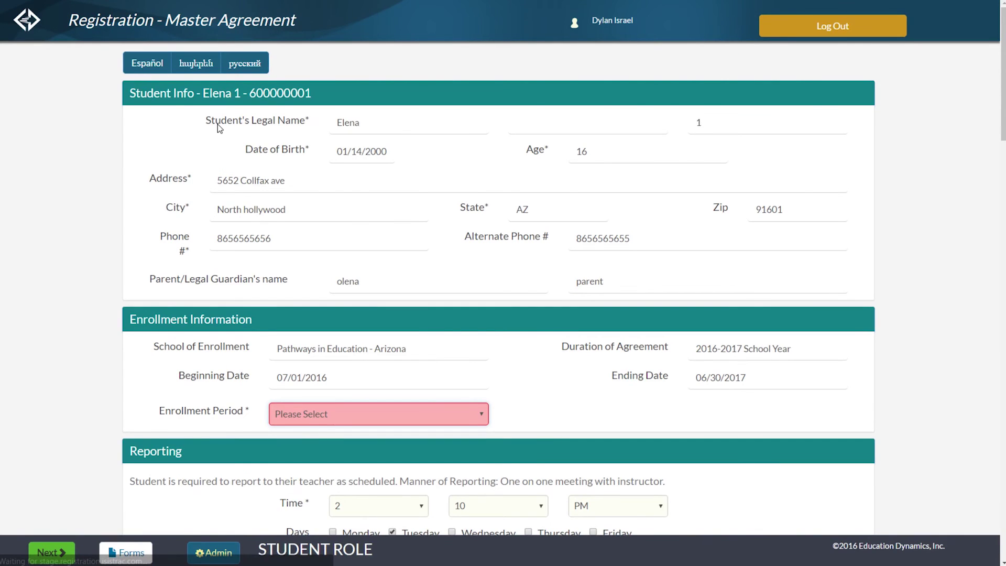
scroll(218, 124, "down", 15)
left_click(180, 250)
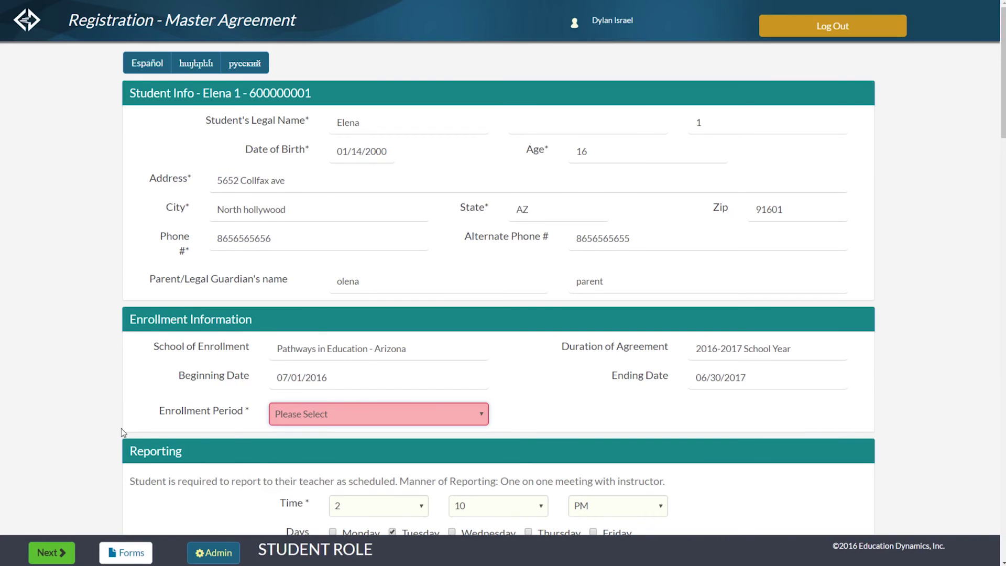
left_click(129, 556)
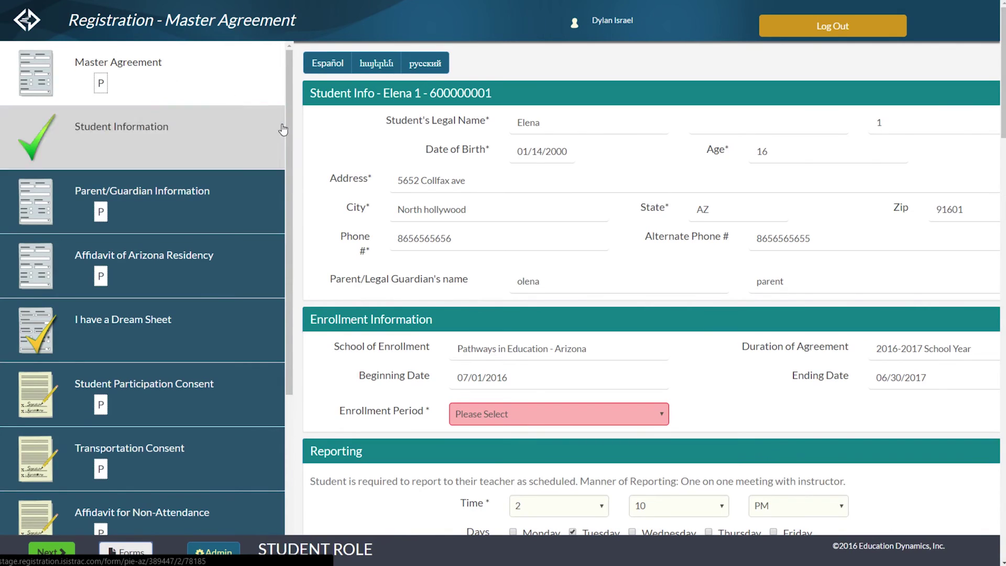
scroll(356, 161, "down", 2)
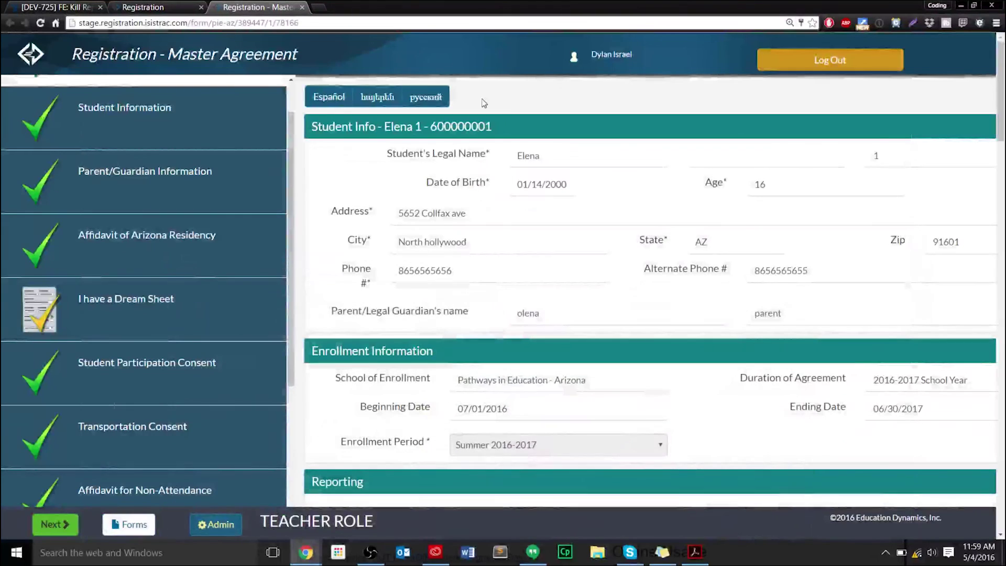
In fullscreen, review the Master Agreement signatures and open the Administration options.
key("F11")
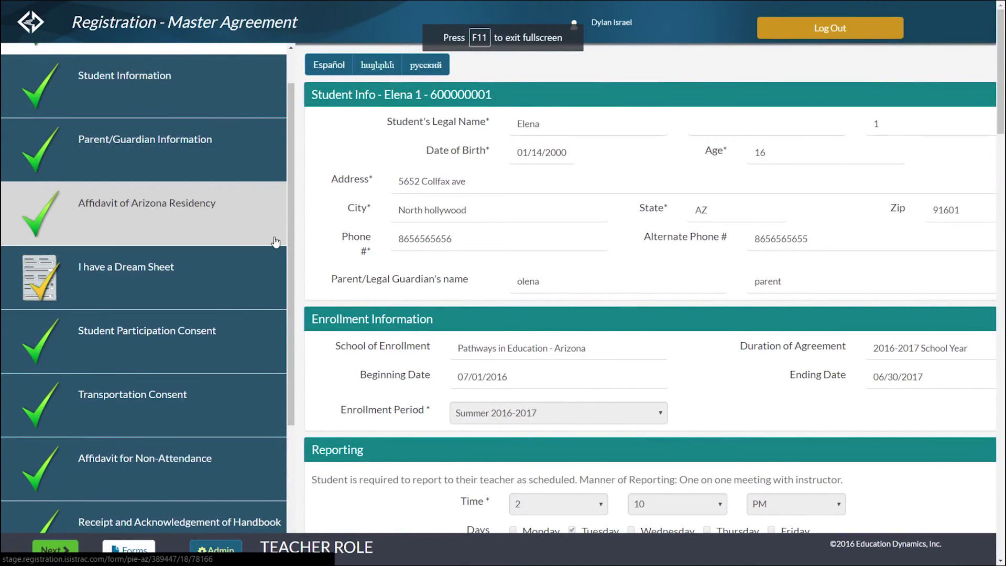
scroll(276, 242, "up", 1)
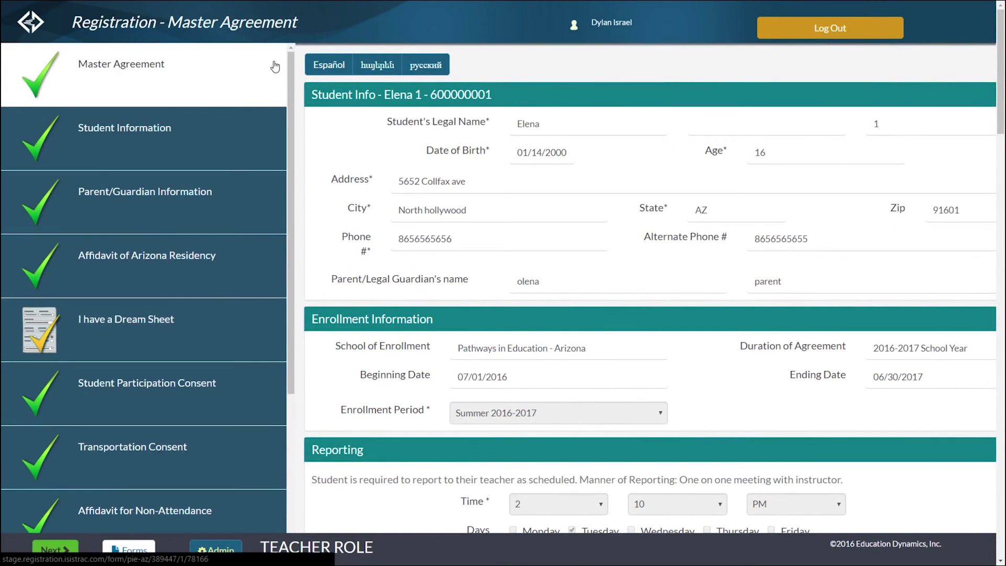
scroll(266, 145, "down", 2)
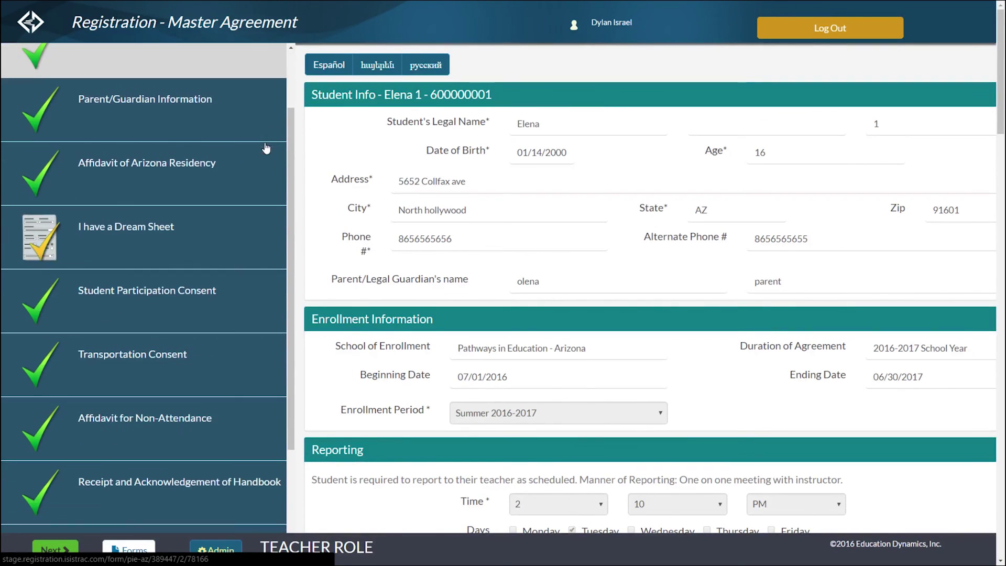
scroll(266, 149, "down", 5)
scroll(385, 234, "down", 4)
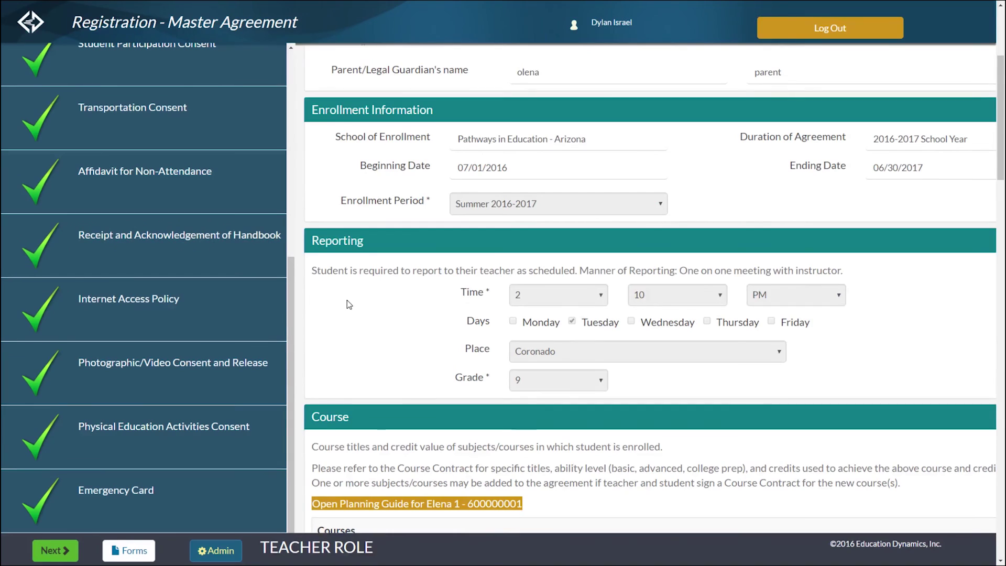
scroll(348, 303, "down", 15)
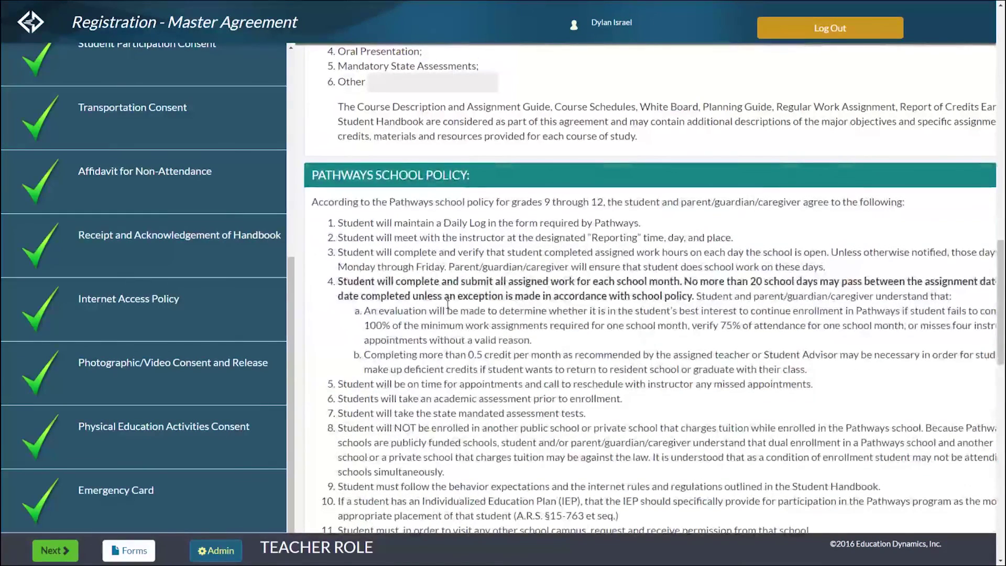
scroll(447, 303, "down", 10)
scroll(561, 284, "down", 2)
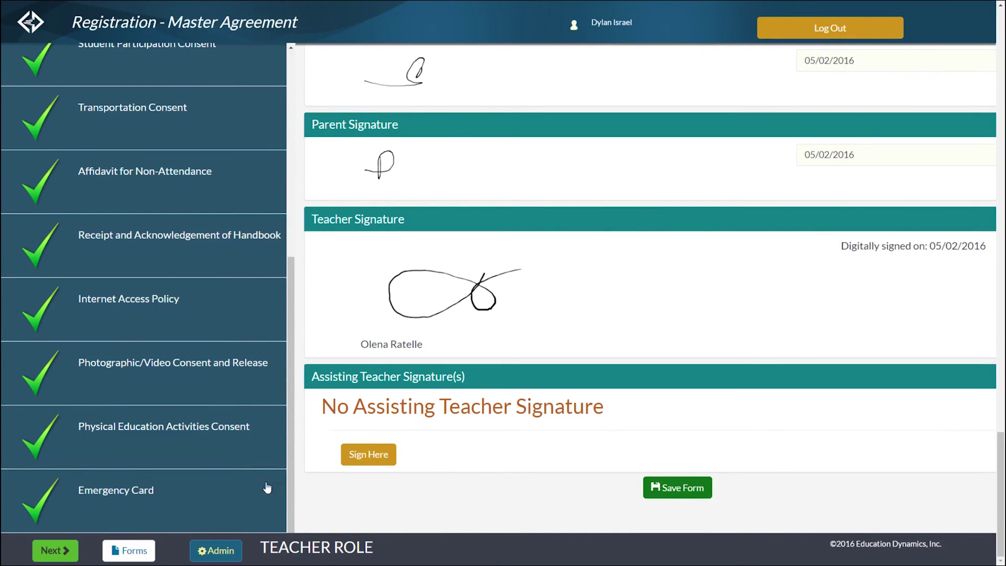
left_click(227, 557)
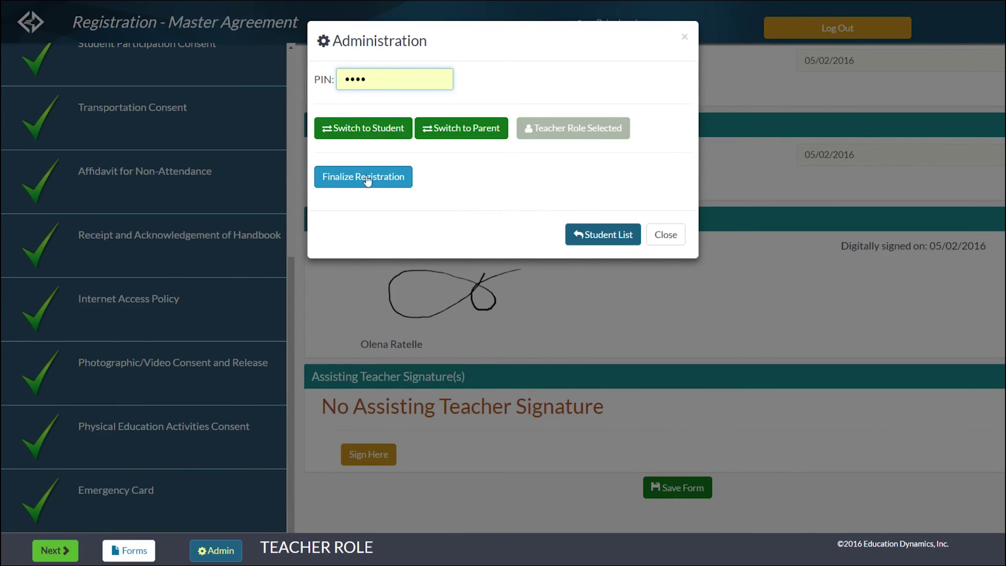
Re-enter the administration PIN and finalize the student's registration.
left_click_drag(382, 81, 332, 81)
type("••••")
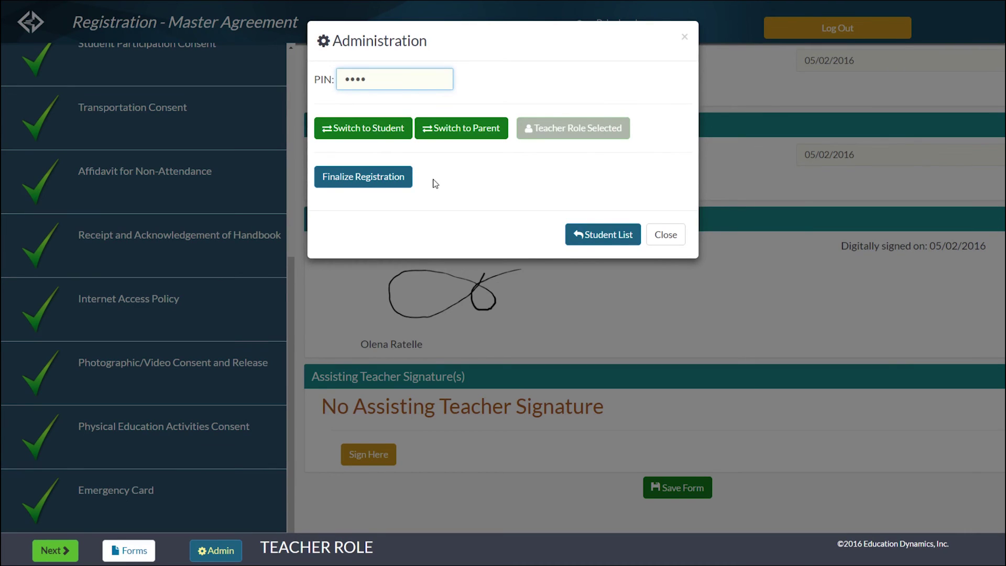
left_click(401, 182)
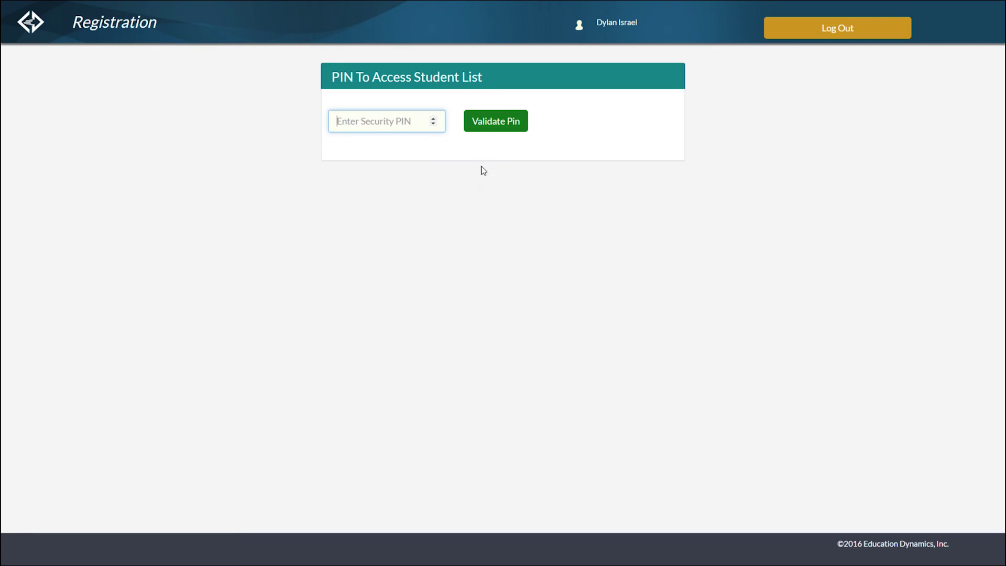
Switch to the iSISTrac New Student Enrollment list of eight applicants.
left_click(852, 32)
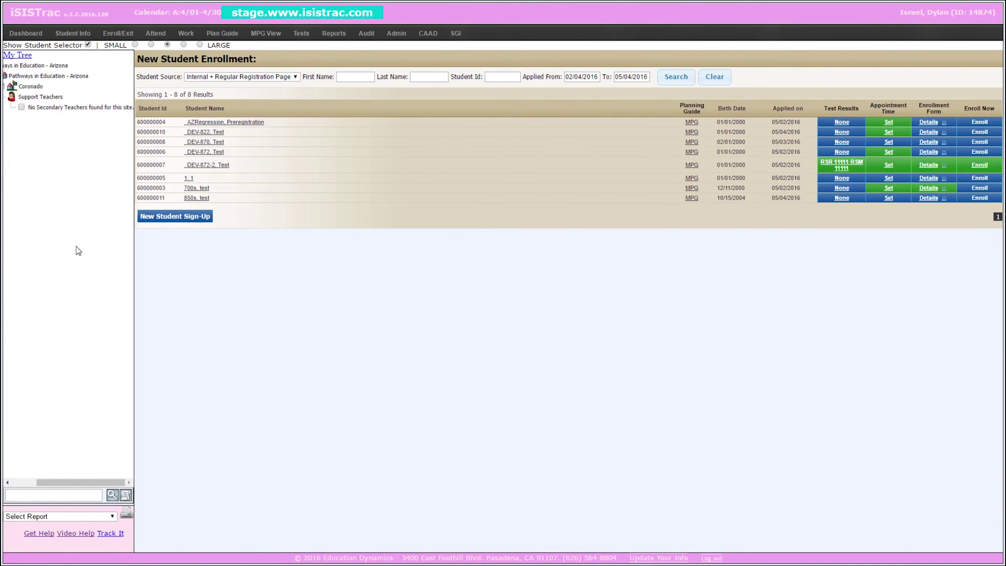
Start enrolling the DEV-872-2 test student from the applicant list.
left_click_drag(87, 486, 61, 486)
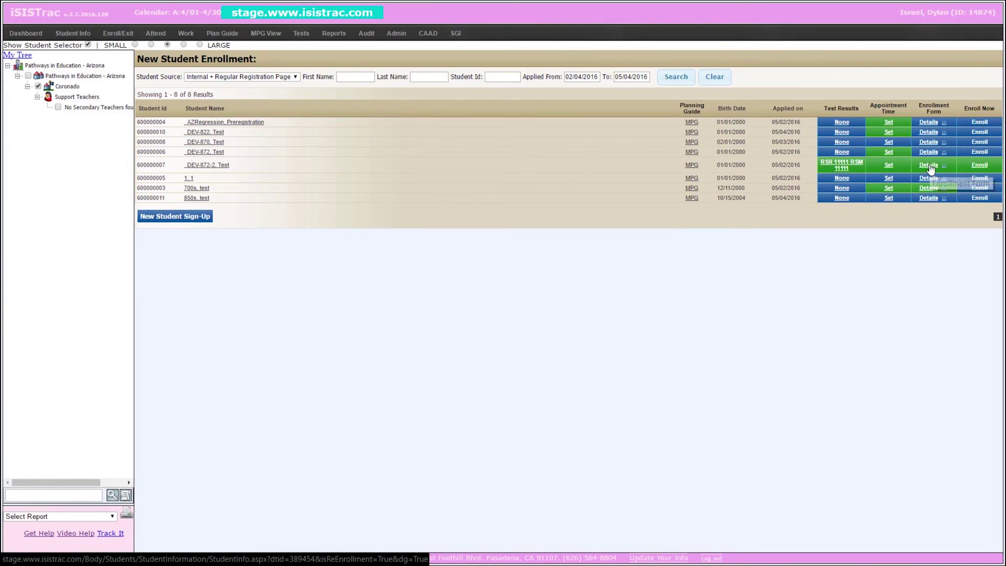
left_click(977, 165)
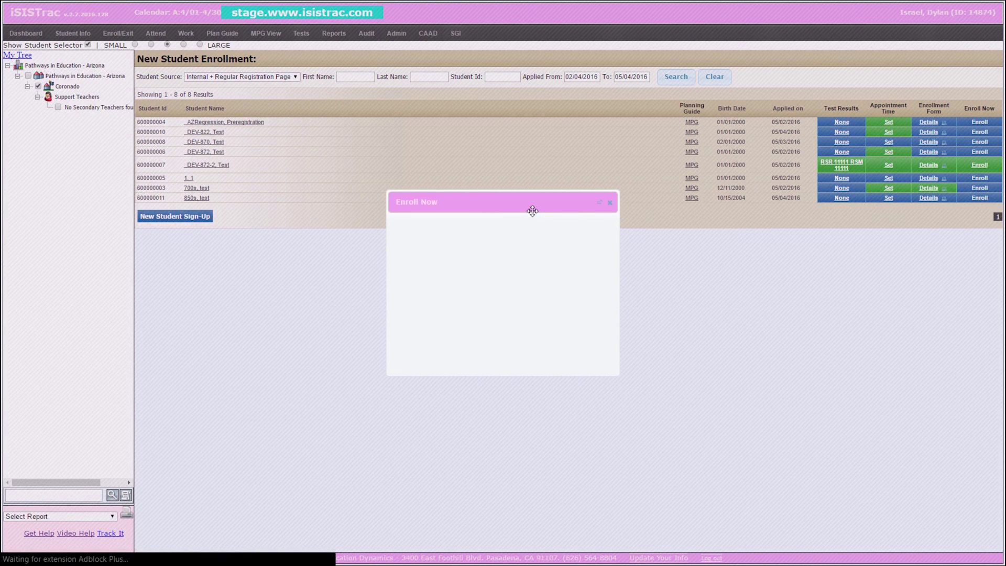
Keep enrollment period Regular 2015-2016 and choose enrollment code E01AZ.
left_click(517, 301)
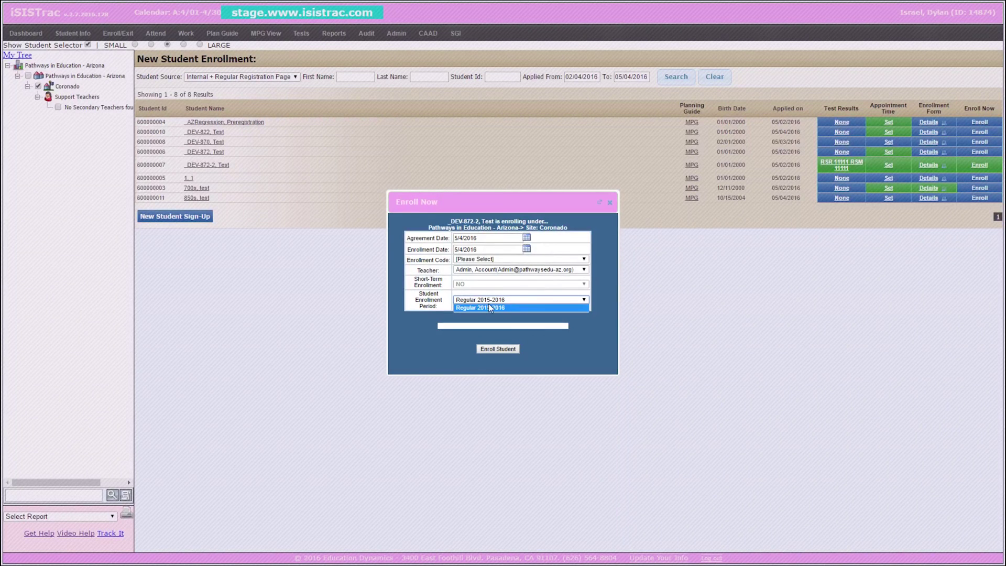
left_click(595, 301)
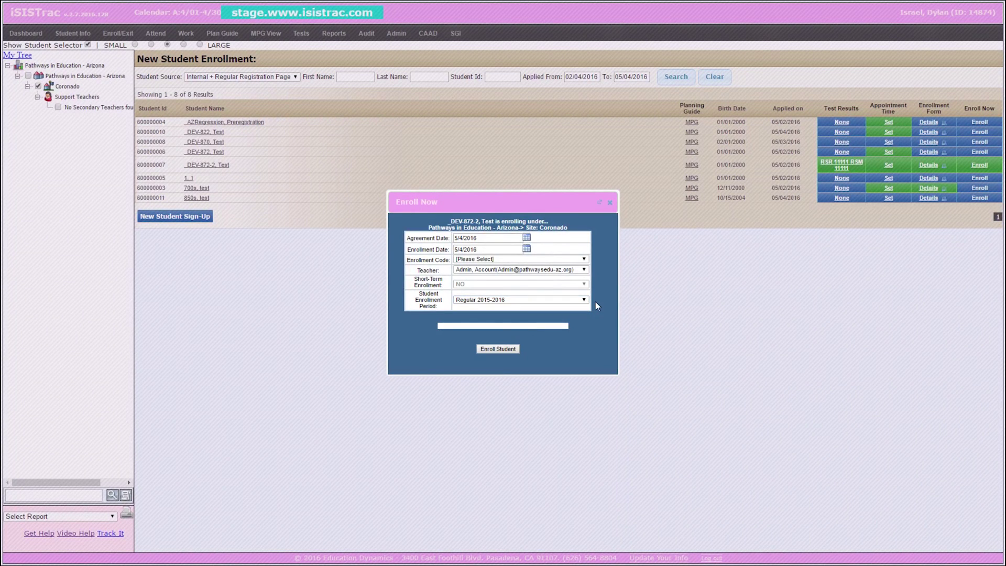
left_click(574, 260)
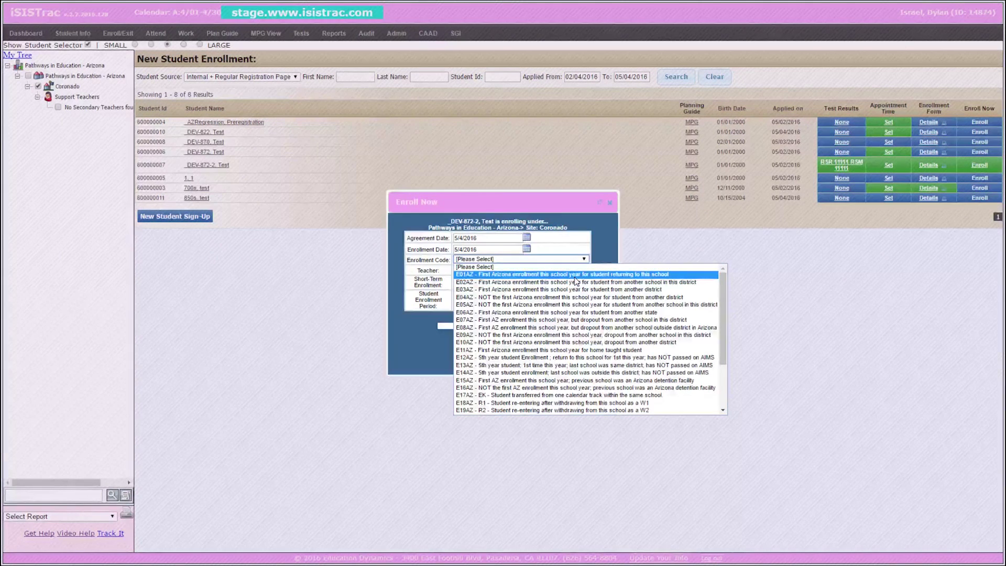
scroll(575, 282, "down", 3)
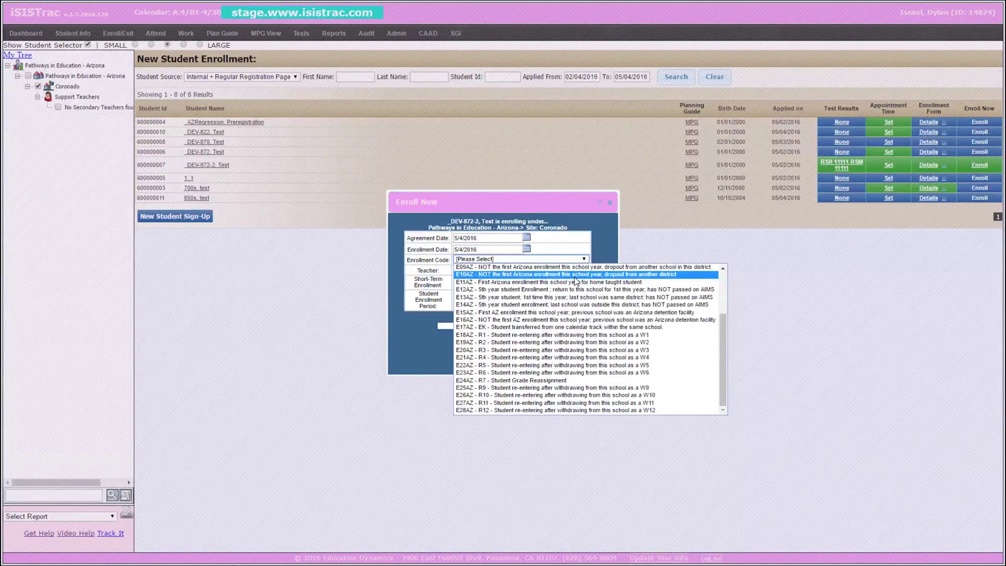
scroll(575, 282, "up", 3)
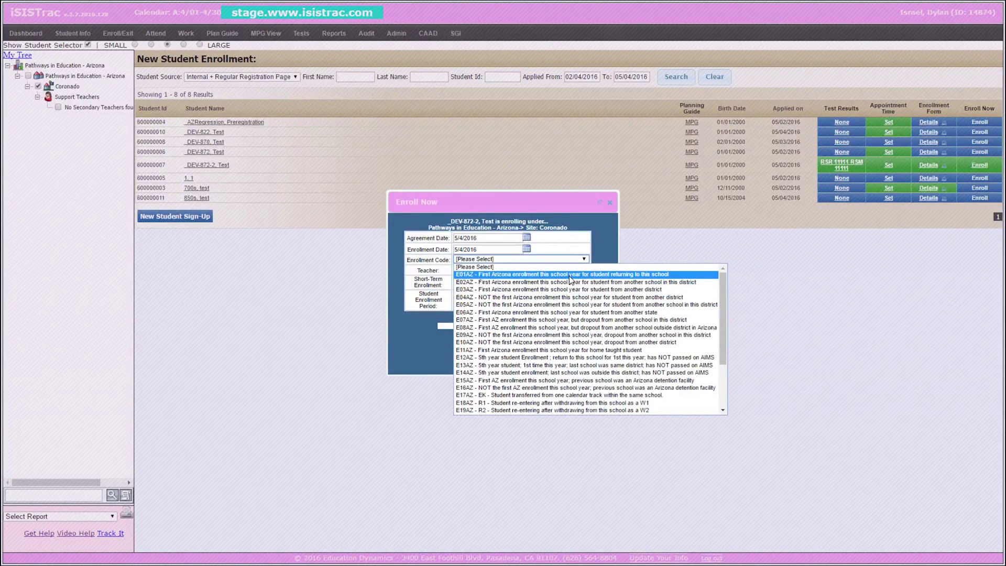
left_click(570, 275)
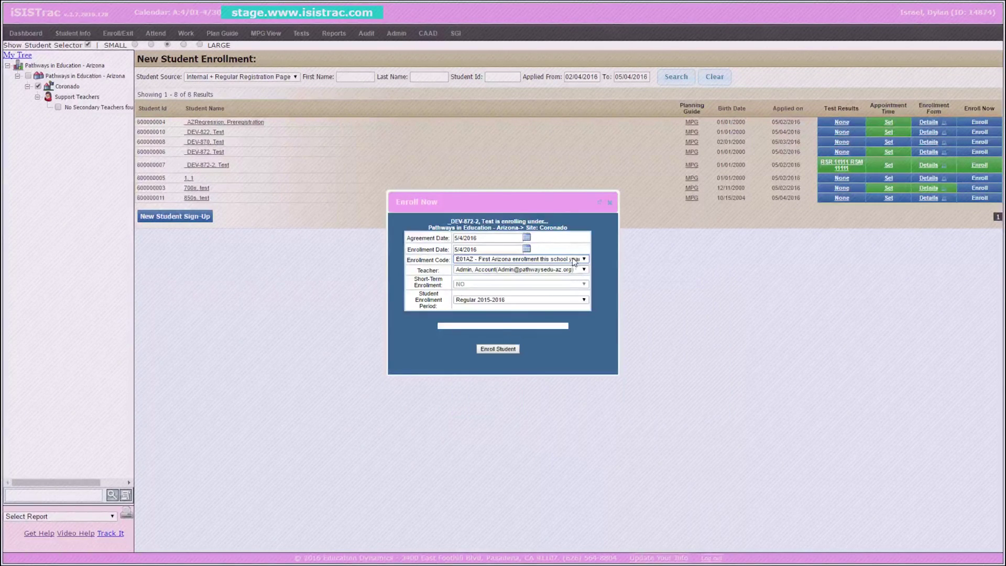
Assign the non-admin teacher, submit, and change the rejected enrollment date to 4/18/2016.
left_click(576, 271)
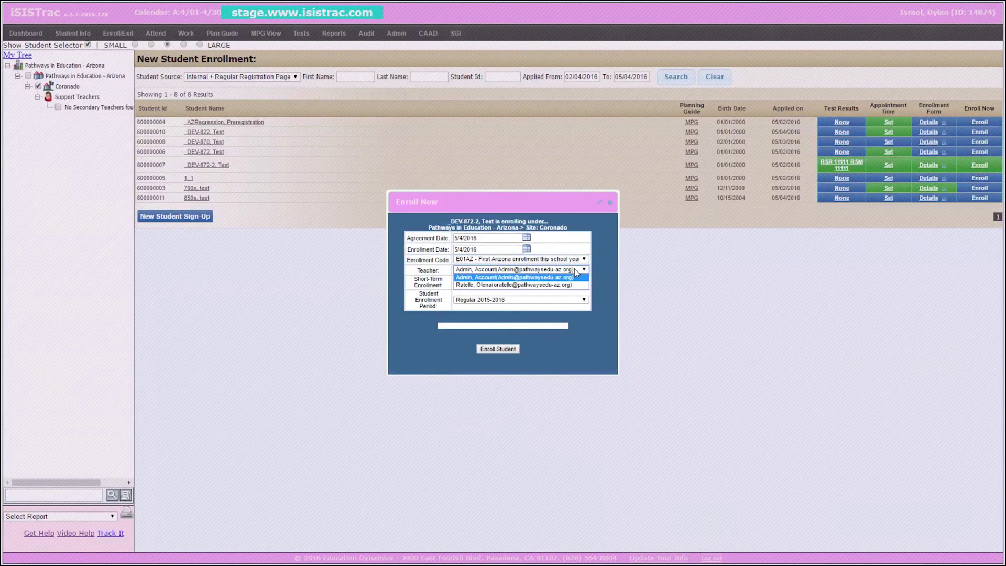
left_click(561, 284)
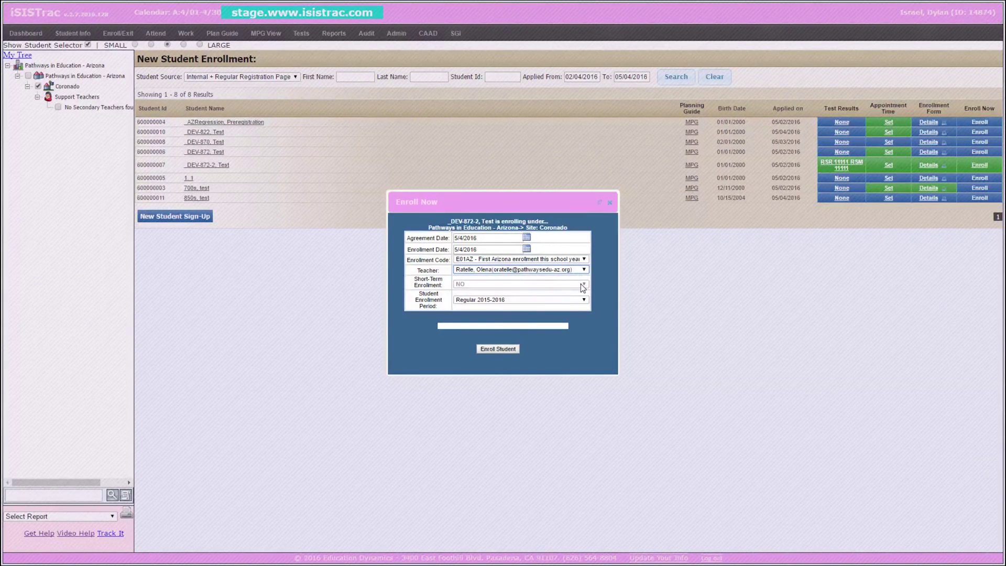
left_click(495, 348)
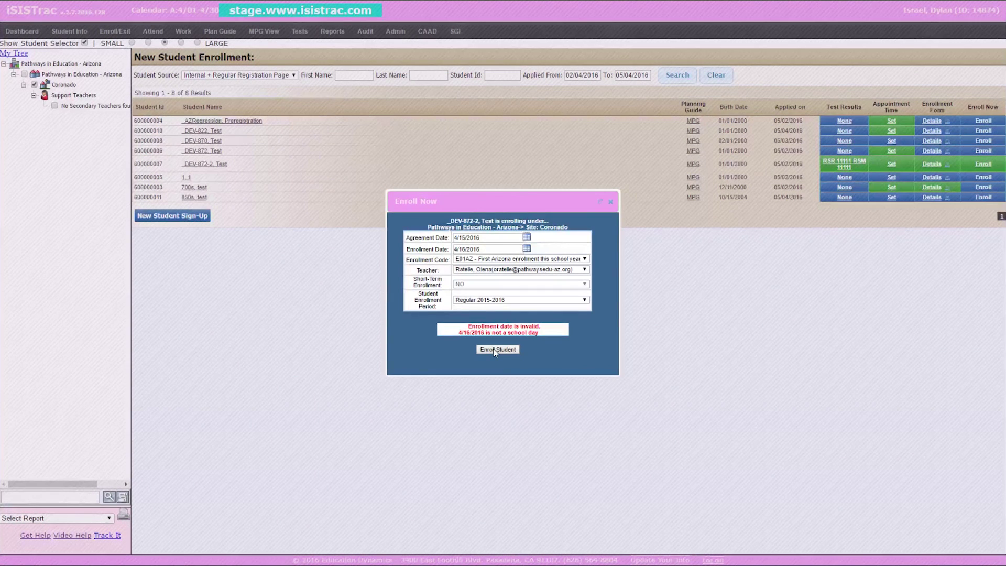
left_click(527, 248)
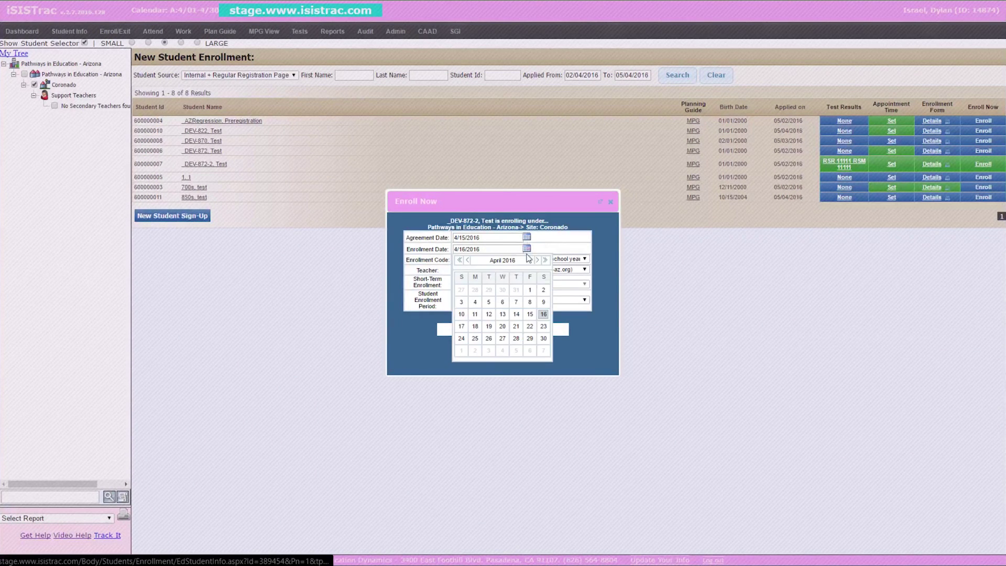
left_click(479, 326)
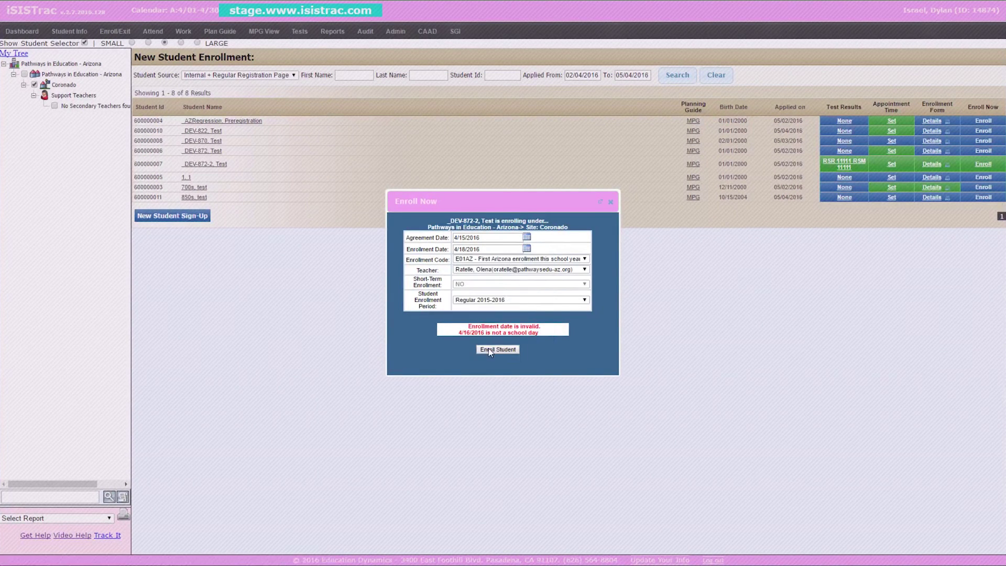